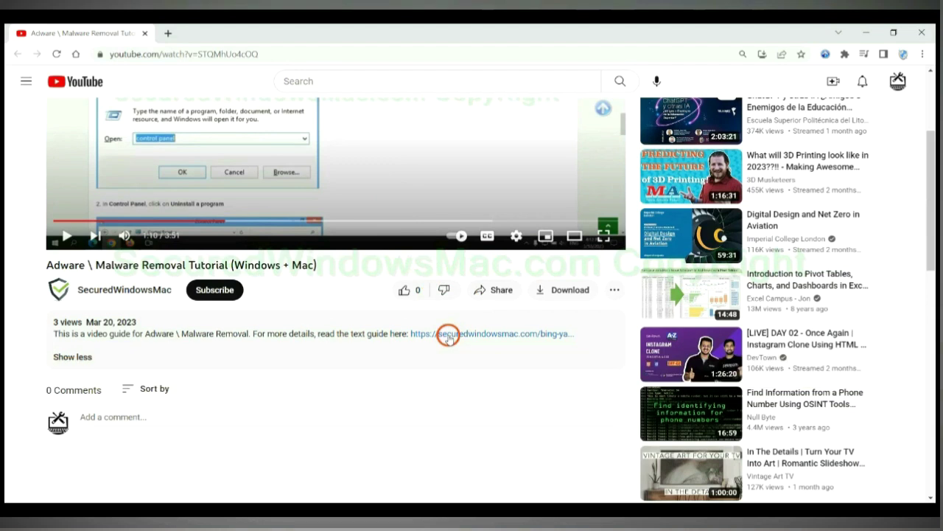
Open the SecuredWindowsMac.com Bing / Yahoo Redirect removal guide from the video description link.
{"action": "left_click", "coordinate": [448, 335]}
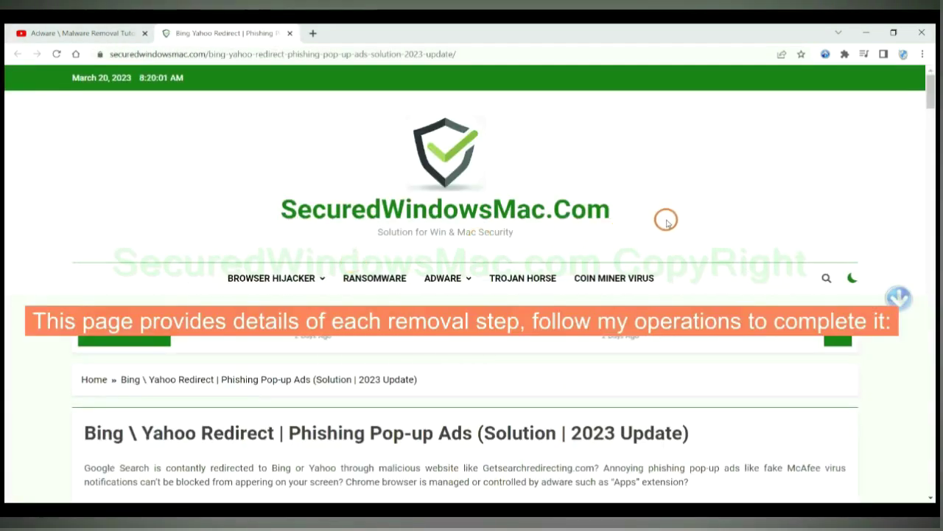
Scroll the guide to the Instant Automatic Removal heading and its Download SpyHunter buttons for Win OS and Mac OS.
{"action": "scroll", "coordinate": [499, 301], "scroll_direction": "down", "scroll_amount": 5}
{"action": "scroll", "coordinate": [472, 294], "scroll_direction": "down", "scroll_amount": 7}
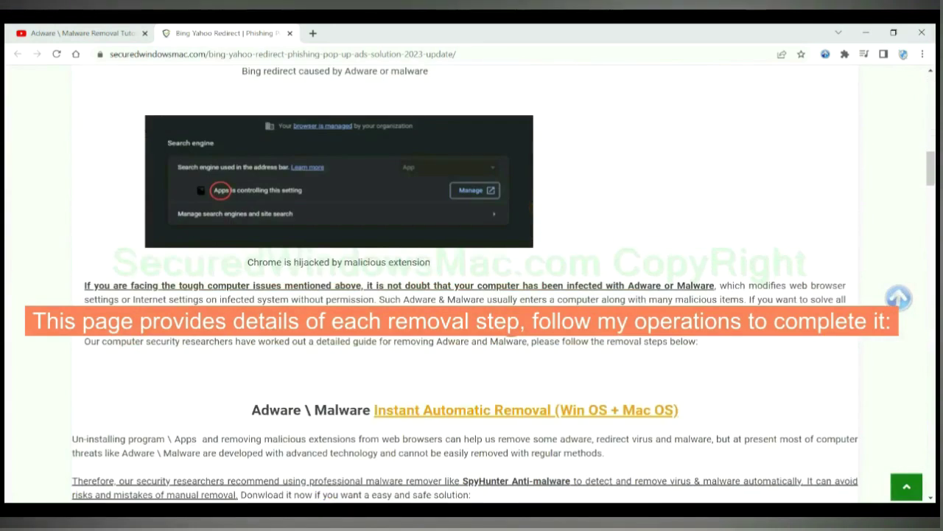
{"action": "scroll", "coordinate": [511, 326], "scroll_direction": "down", "scroll_amount": 2}
{"action": "scroll", "coordinate": [511, 327], "scroll_direction": "down", "scroll_amount": 1}
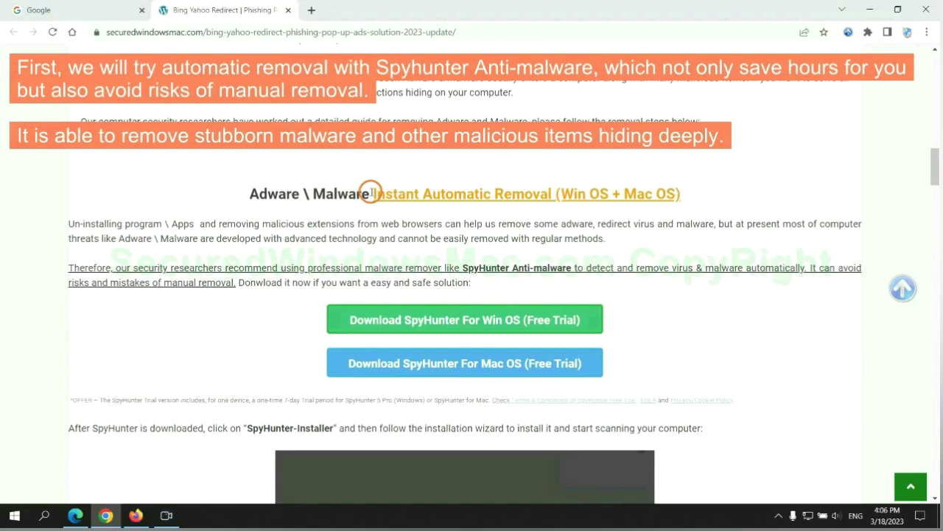
{"action": "left_click_drag", "start_coordinate": [371, 191], "coordinate": [551, 192]}
{"action": "left_click", "coordinate": [467, 160]}
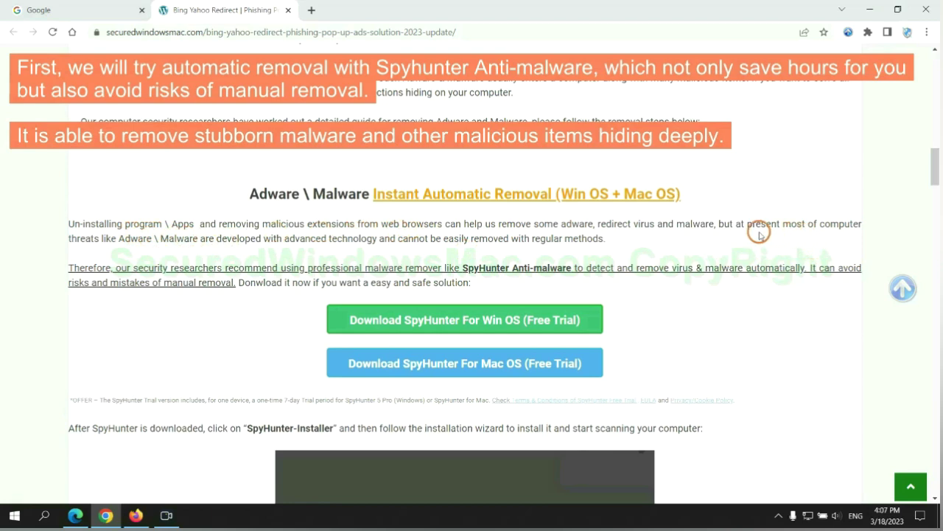
{"action": "scroll", "coordinate": [350, 232], "scroll_direction": "down", "scroll_amount": 1}
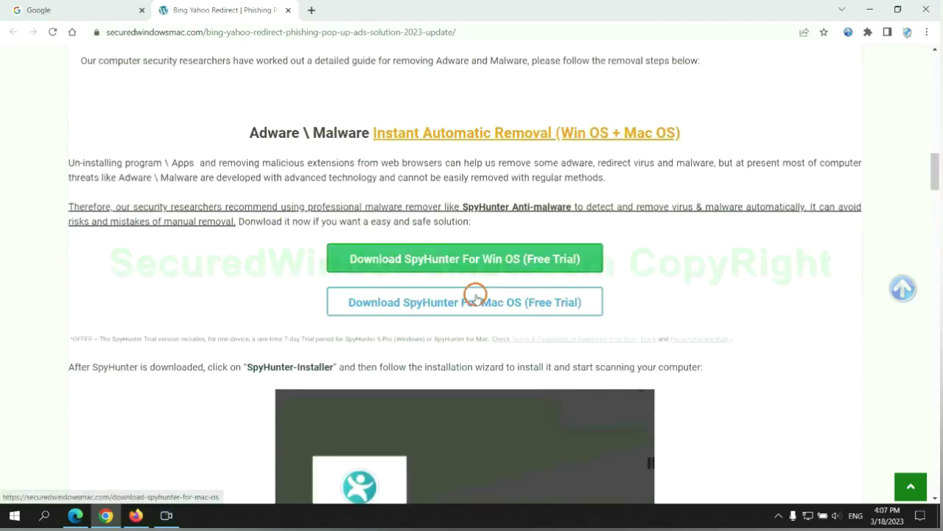
{"action": "scroll", "coordinate": [475, 295], "scroll_direction": "down", "scroll_amount": 2}
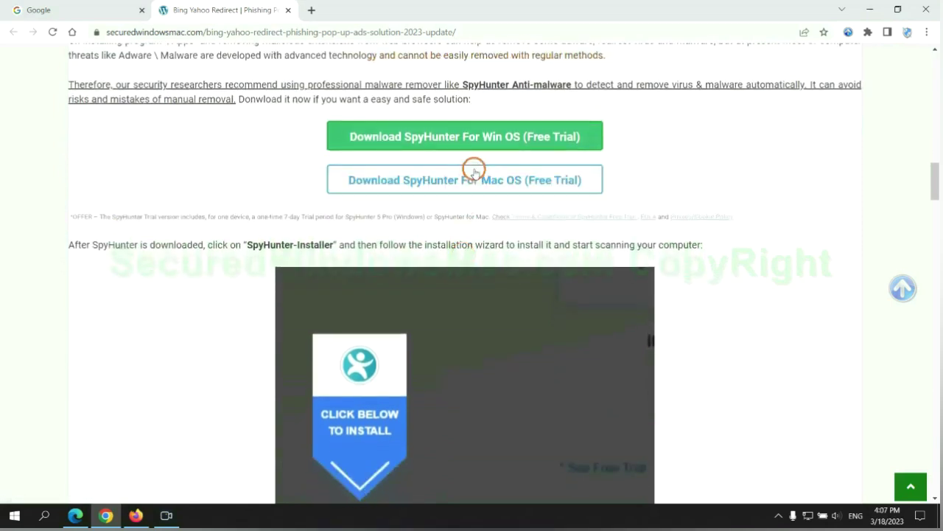
Download the SpyHunter For Win OS installer, keep it despite the warning, and run it.
{"action": "left_click", "coordinate": [475, 139]}
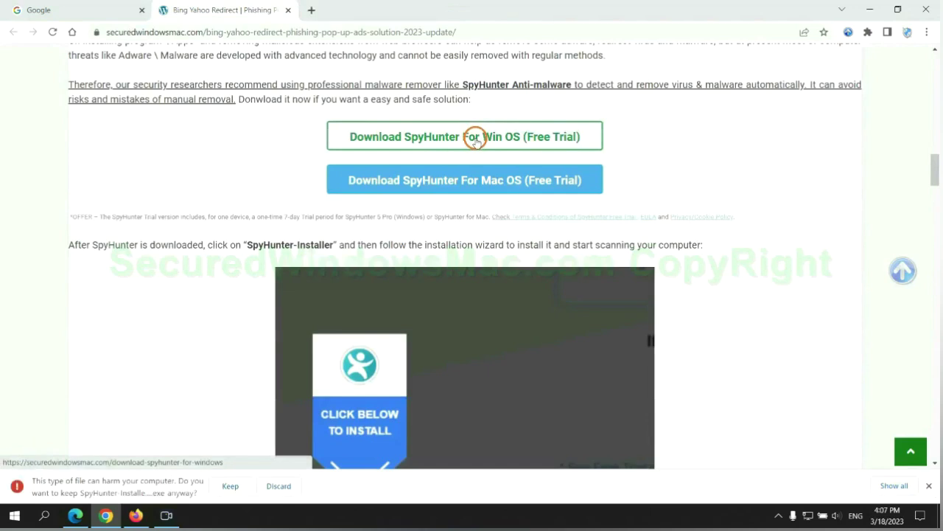
{"action": "left_click", "coordinate": [229, 487]}
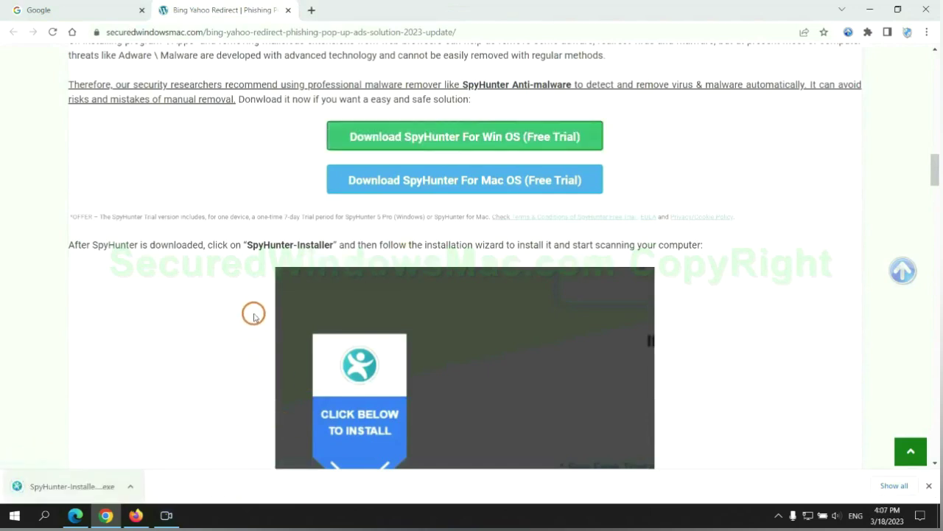
{"action": "left_click", "coordinate": [89, 486]}
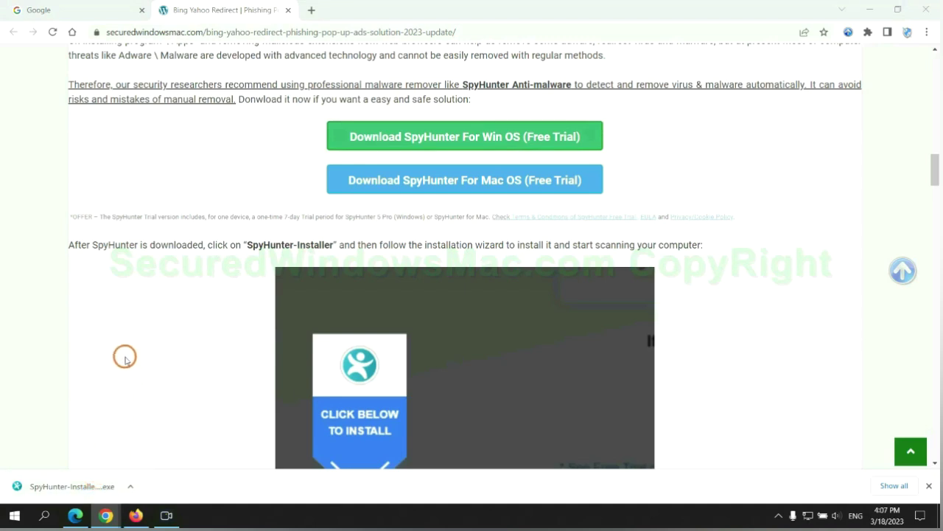
{"action": "scroll", "coordinate": [457, 213], "scroll_direction": "down", "scroll_amount": 2}
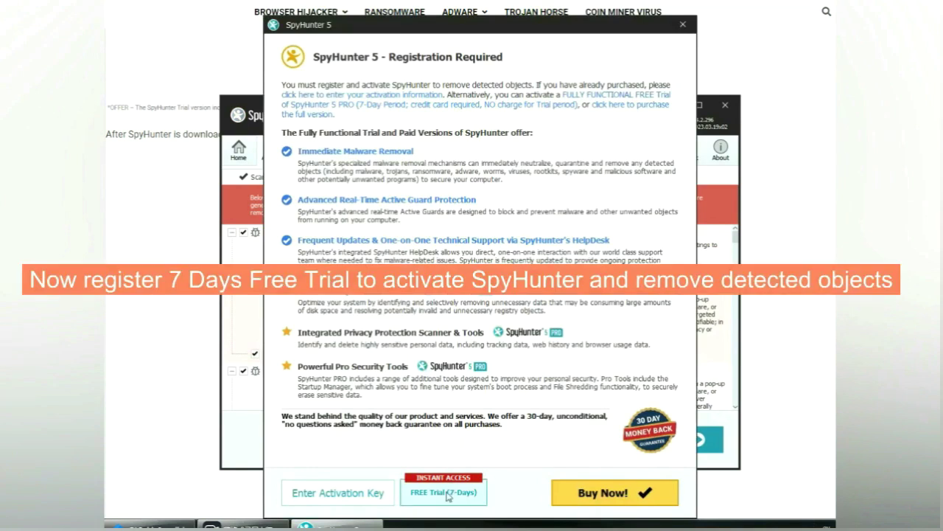
Choose FREE Trial (7-Days) in SpyHunter's Registration Required window.
{"action": "left_click", "coordinate": [448, 496]}
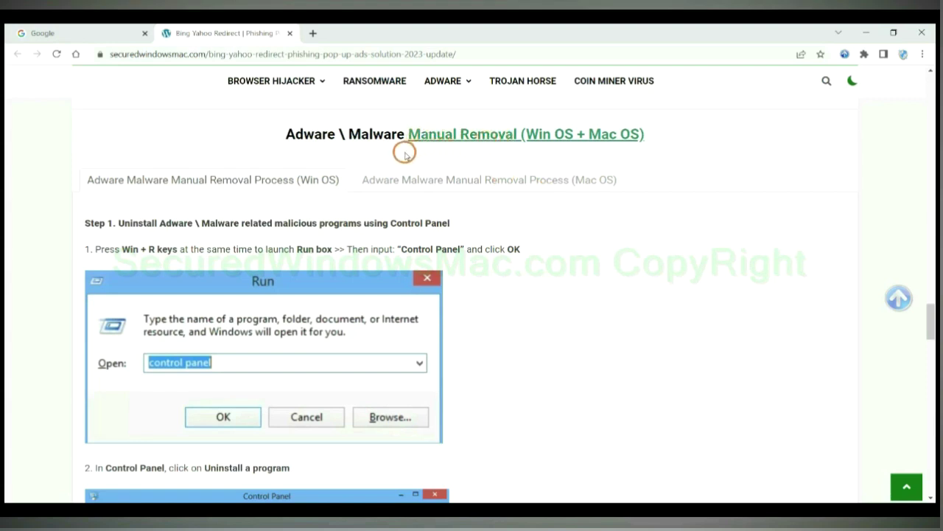
Highlight Win OS and Mac OS, then switch to the Adware Malware Manual Removal Process (Mac OS) tab.
{"action": "left_click_drag", "start_coordinate": [526, 135], "coordinate": [577, 135]}
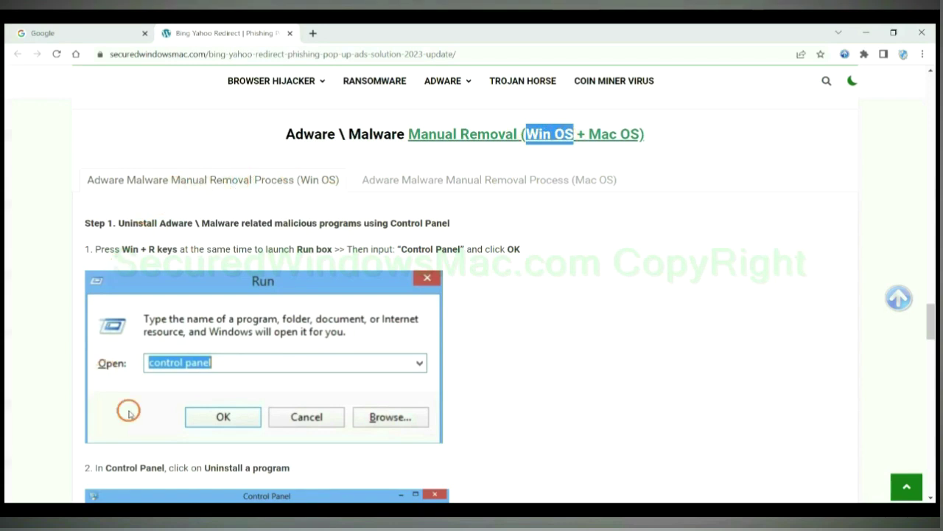
{"action": "left_click_drag", "start_coordinate": [588, 134], "coordinate": [639, 135]}
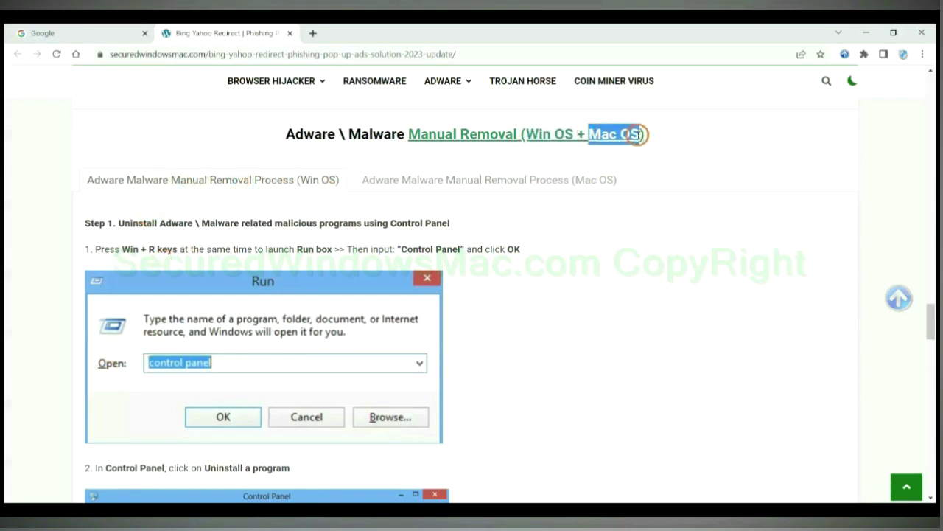
{"action": "left_click", "coordinate": [480, 179]}
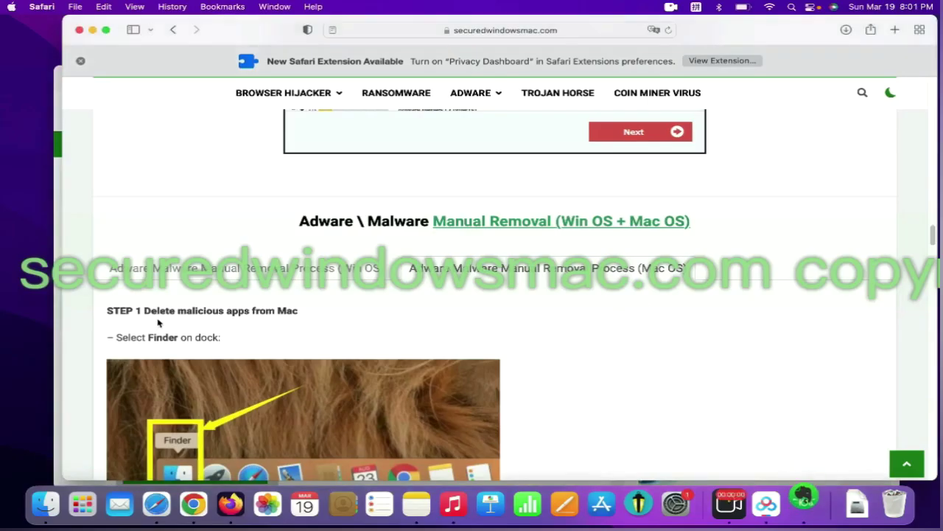
Highlight the Delete malicious apps instruction and show the Applications folder in Finder.
{"action": "left_click_drag", "start_coordinate": [145, 310], "coordinate": [246, 312]}
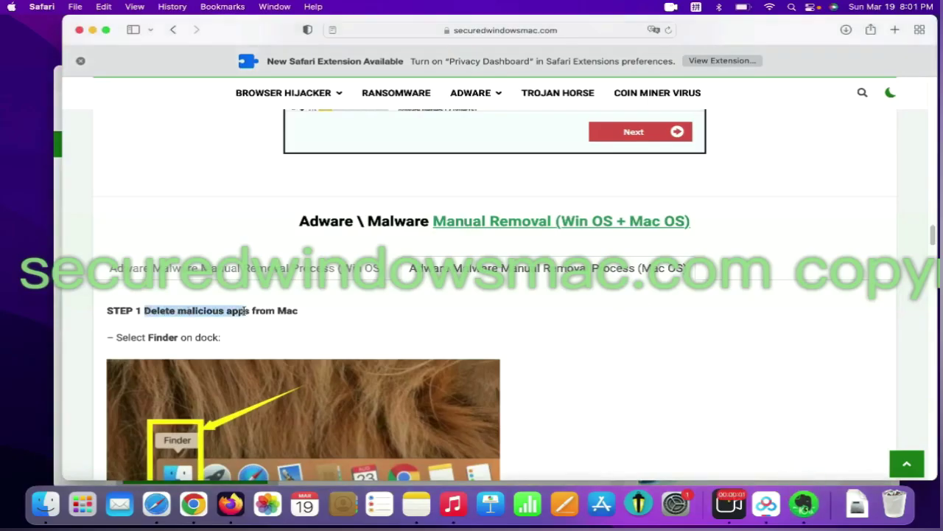
{"action": "left_click", "coordinate": [832, 293]}
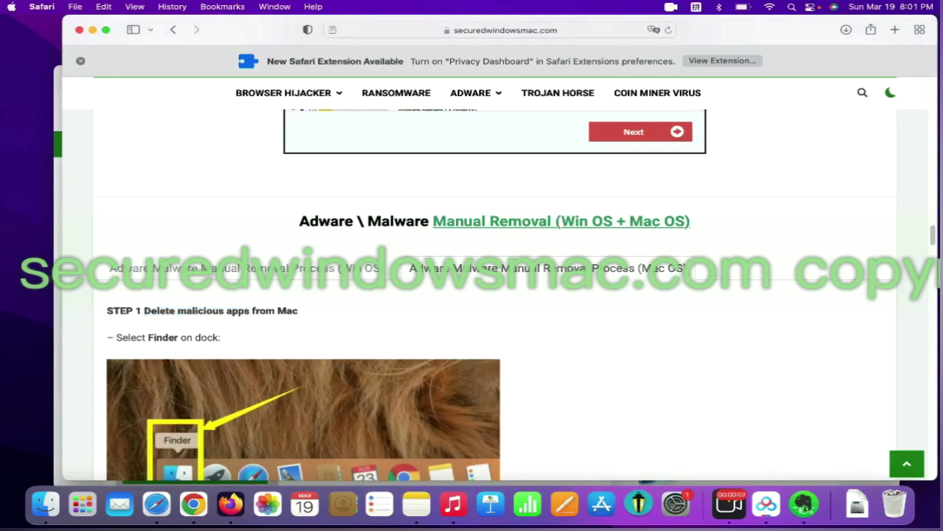
{"action": "scroll", "coordinate": [832, 293], "scroll_direction": "down", "scroll_amount": 5}
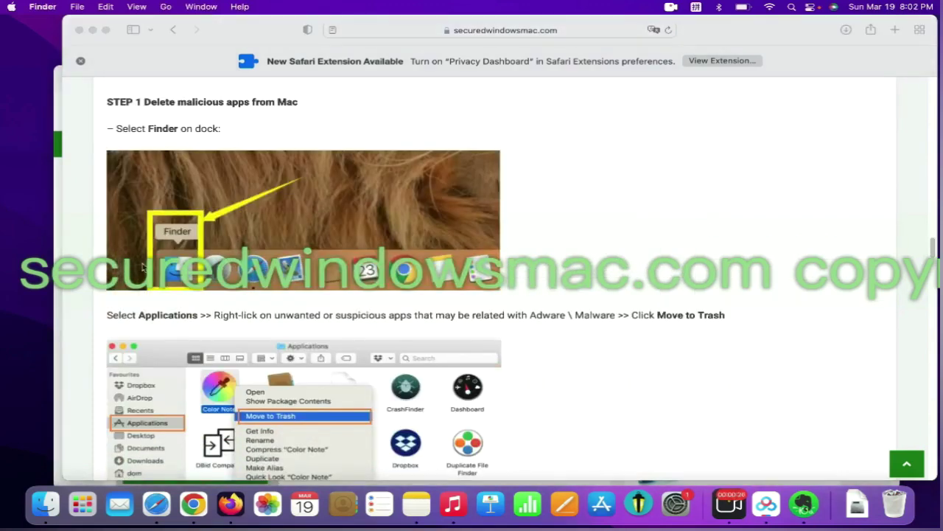
{"action": "left_click", "coordinate": [46, 505]}
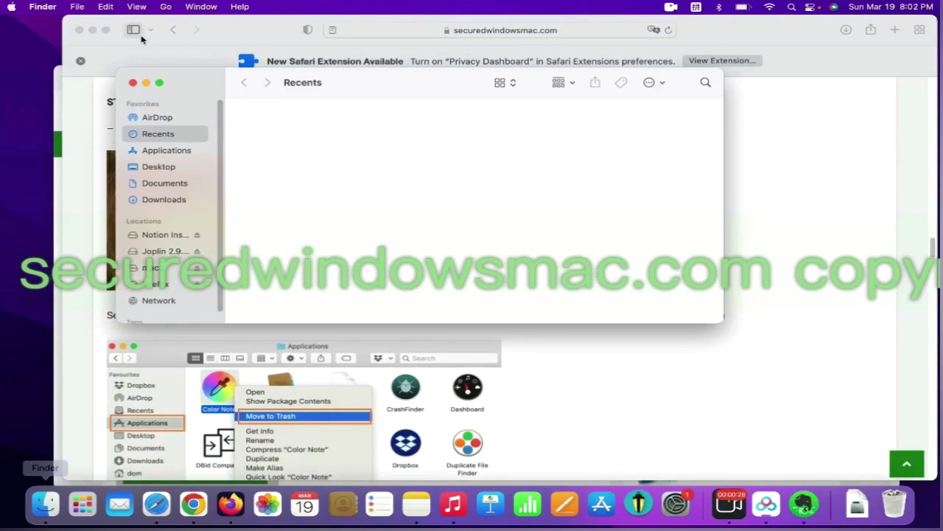
{"action": "left_click", "coordinate": [155, 149]}
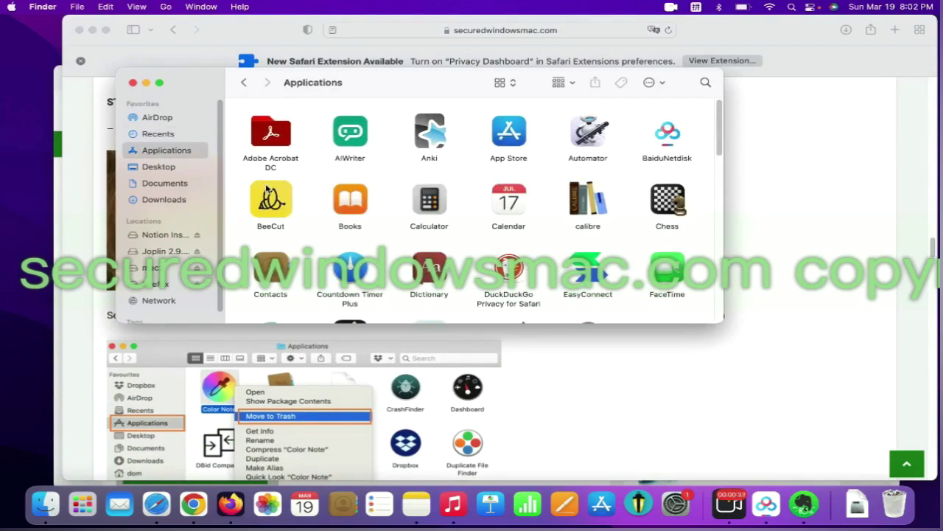
Move BeeCut to the Trash and empty the Trash from the Dock.
{"action": "right_click", "coordinate": [267, 189]}
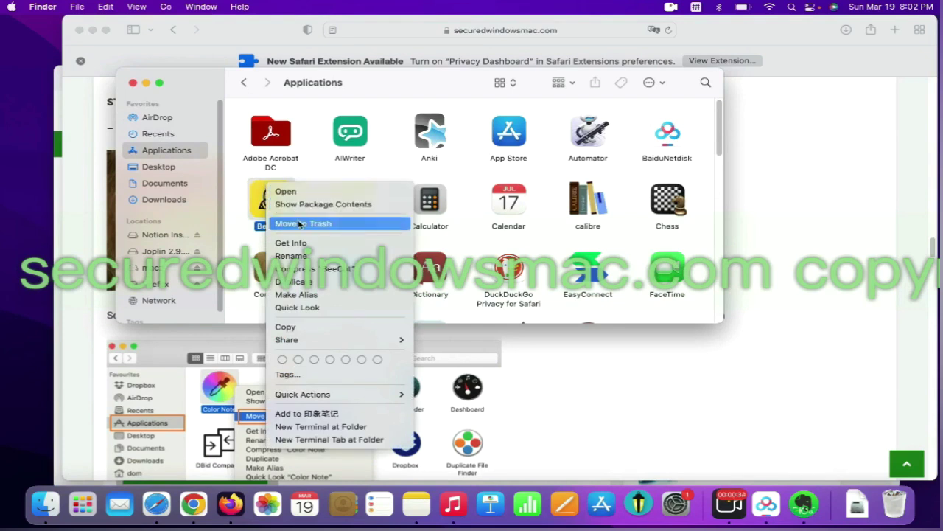
{"action": "left_click", "coordinate": [770, 182]}
{"action": "right_click", "coordinate": [889, 504]}
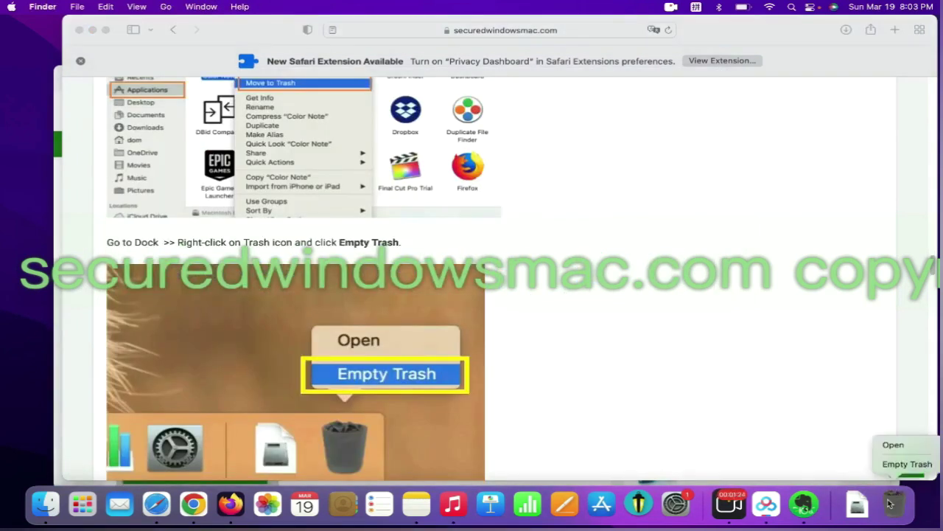
{"action": "left_click", "coordinate": [907, 464]}
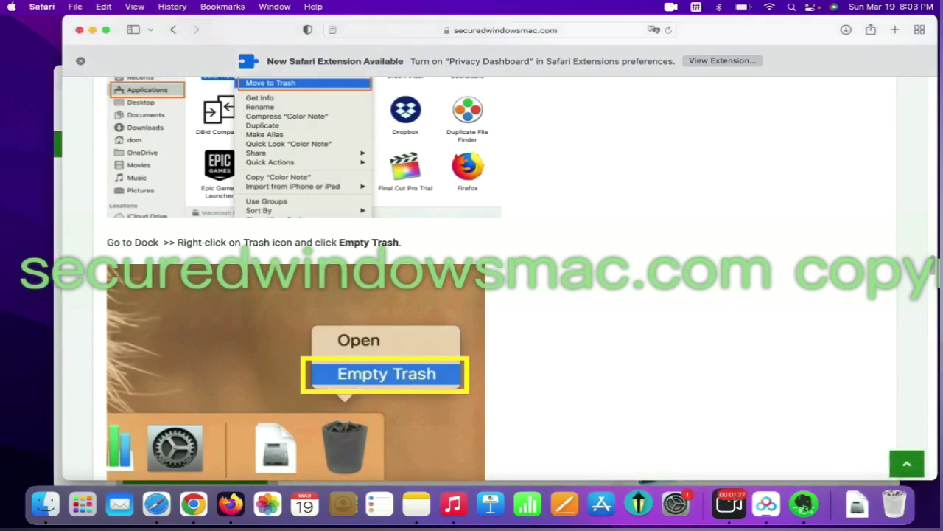
Highlight the STEP 2 extensions heading and open Safari Preferences to the Extensions list.
{"action": "scroll", "coordinate": [932, 272], "scroll_direction": "down", "scroll_amount": 5}
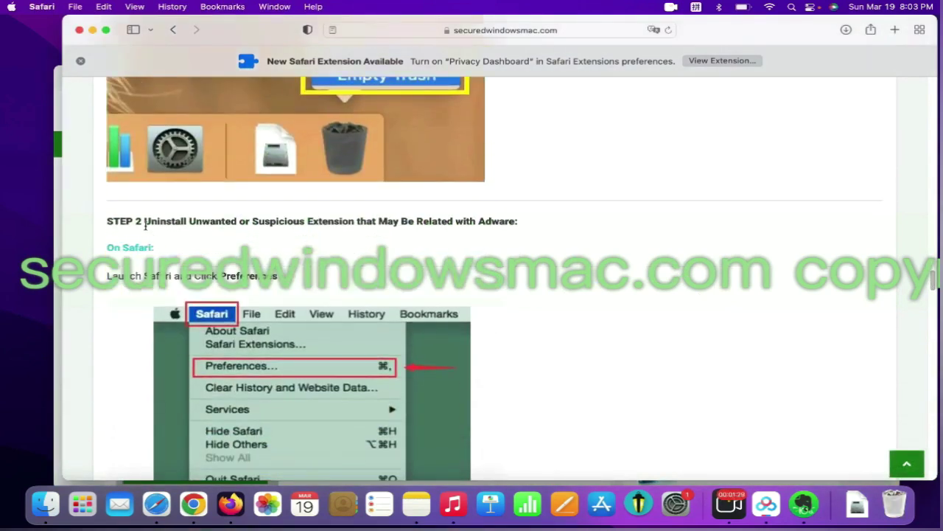
{"action": "left_click_drag", "start_coordinate": [356, 223], "coordinate": [146, 218]}
{"action": "left_click", "coordinate": [147, 218]}
{"action": "scroll", "coordinate": [140, 184], "scroll_direction": "down", "scroll_amount": 1}
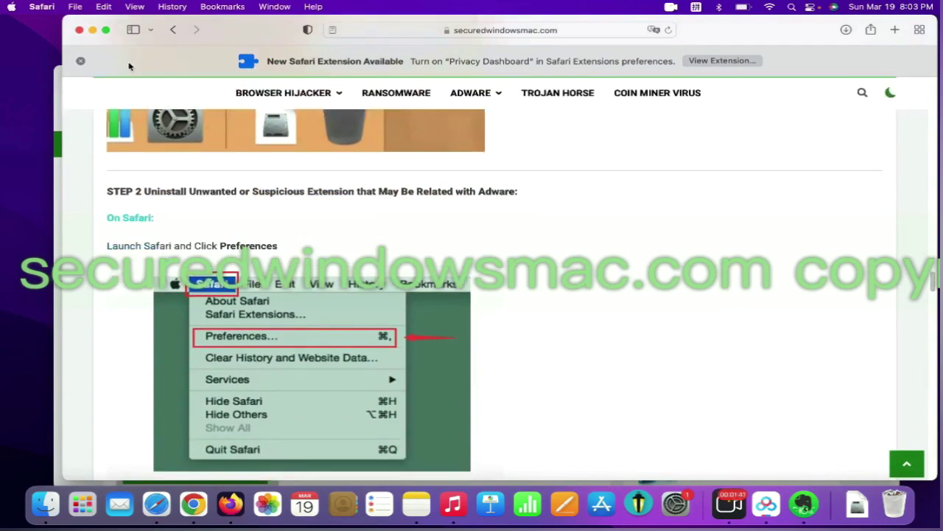
{"action": "left_click", "coordinate": [47, 11]}
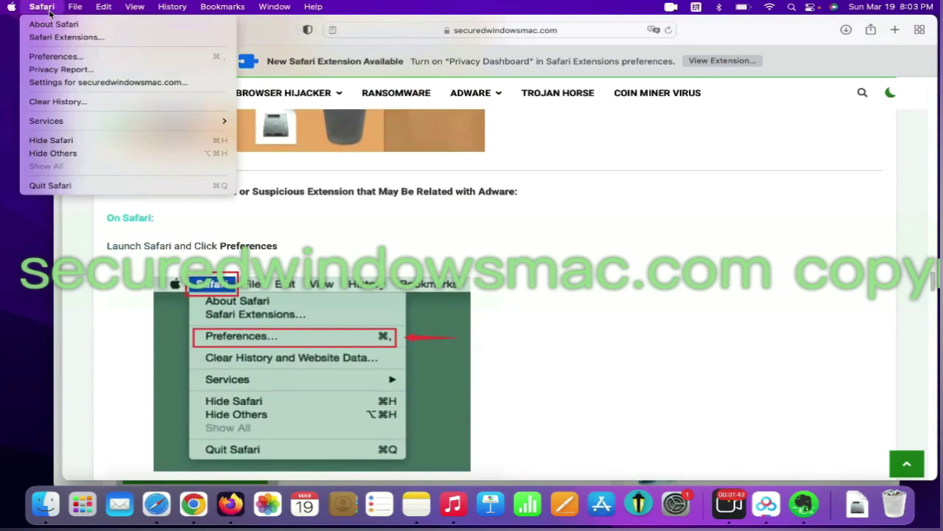
{"action": "left_click", "coordinate": [70, 57]}
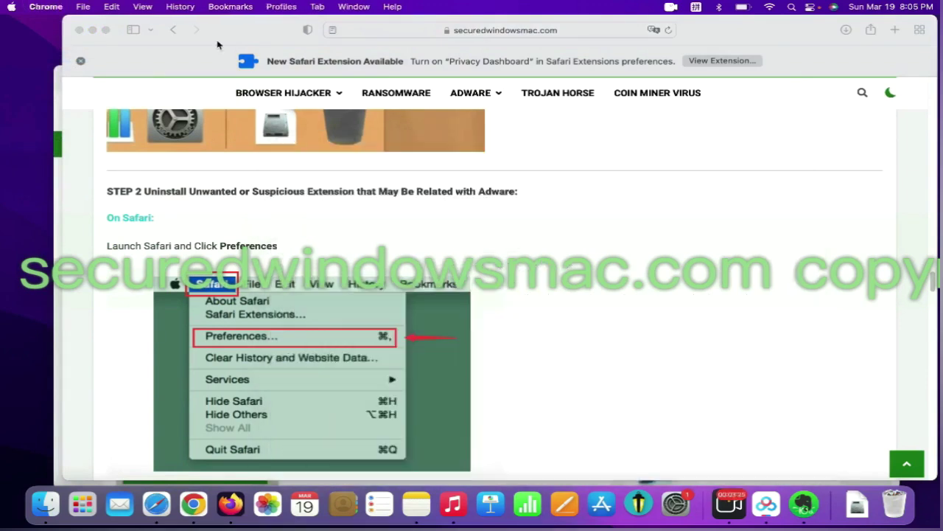
Remove Netflix Party on Chrome's Extensions page, then open Firefox's Add-ons Manager showing Presearch.com Search Extension.
{"action": "left_click", "coordinate": [194, 506]}
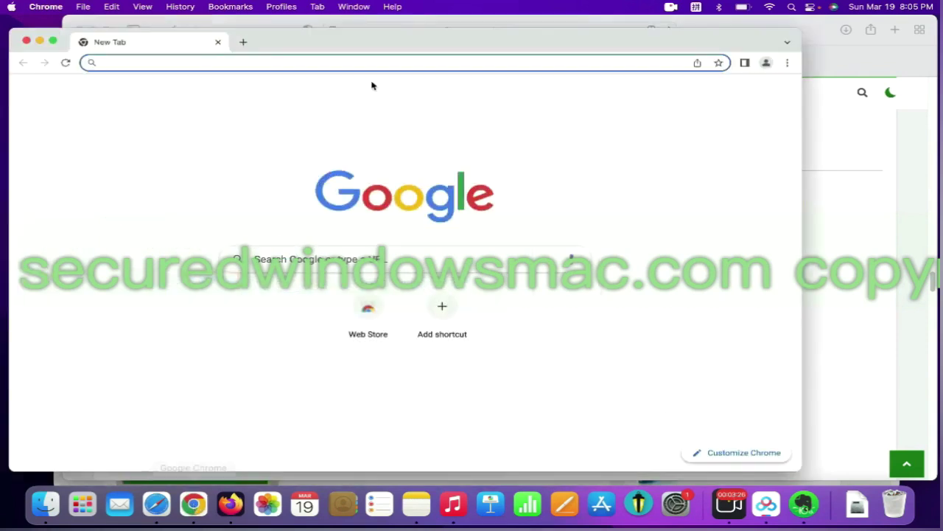
{"action": "left_click", "coordinate": [788, 63]}
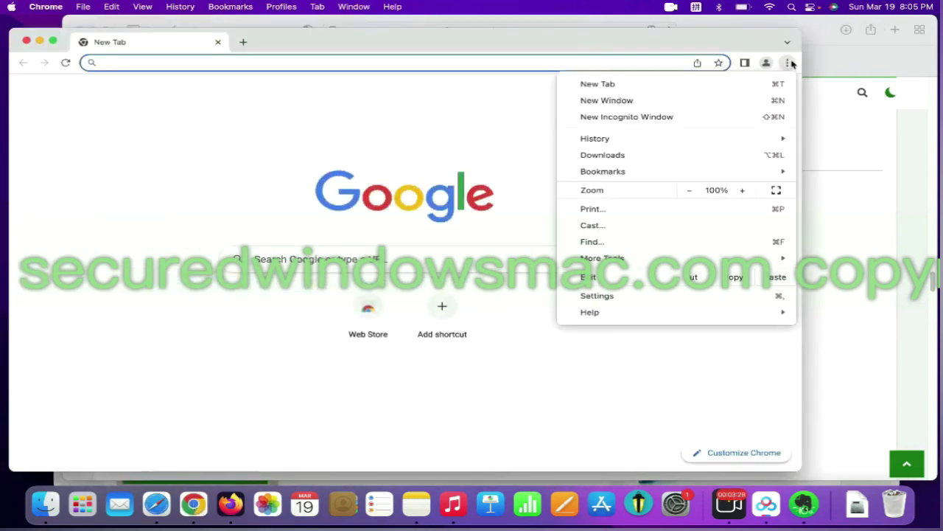
{"action": "mouse_move", "coordinate": [659, 266]}
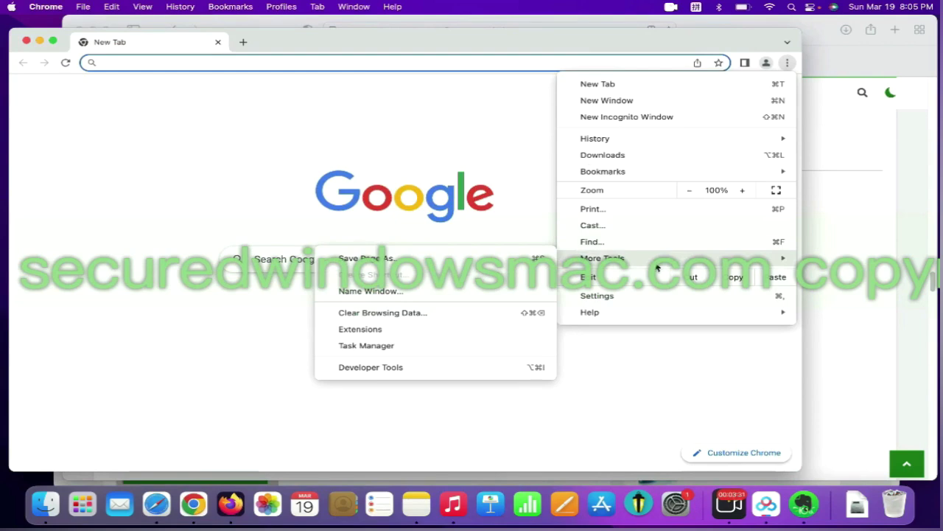
{"action": "left_click", "coordinate": [432, 325]}
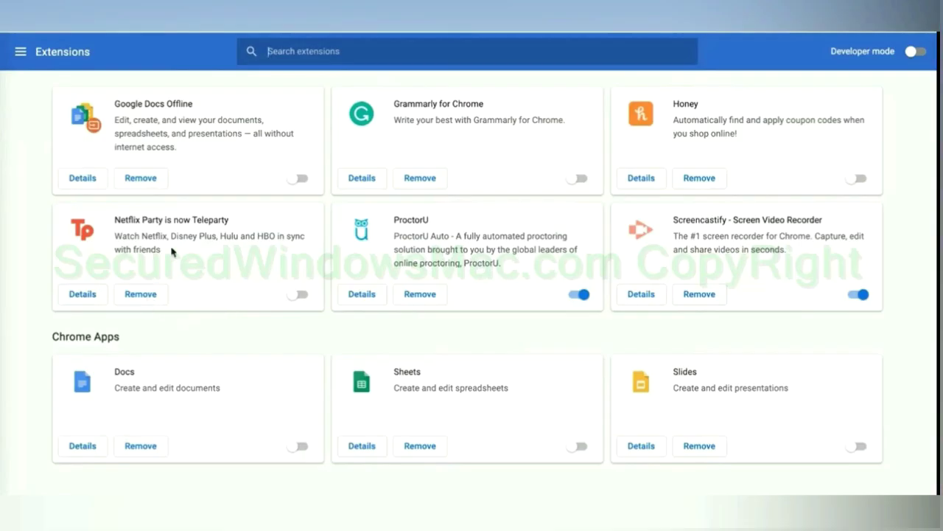
{"action": "left_click", "coordinate": [140, 294]}
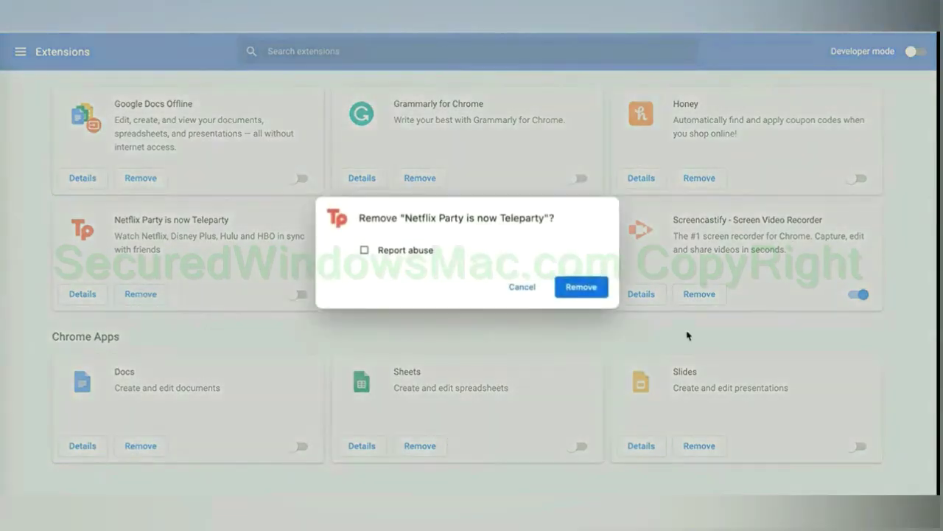
{"action": "left_click", "coordinate": [582, 287]}
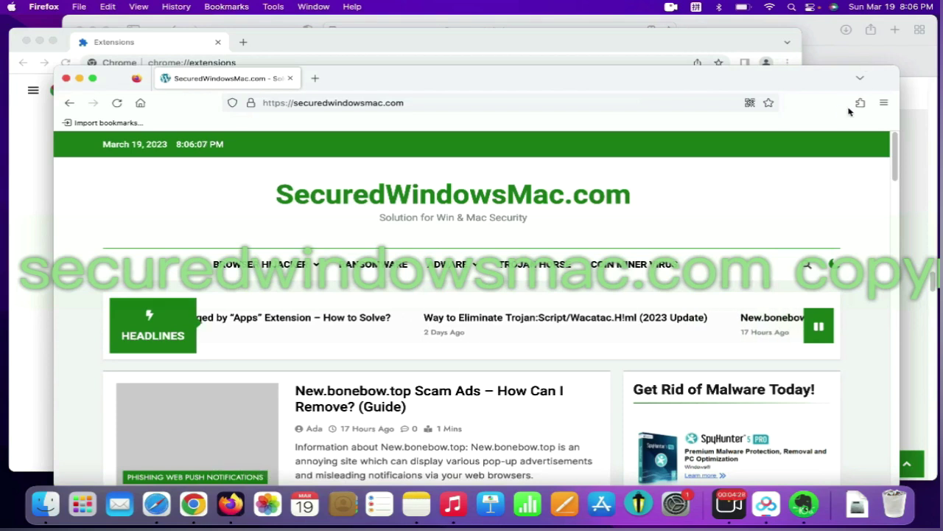
{"action": "left_click", "coordinate": [860, 102]}
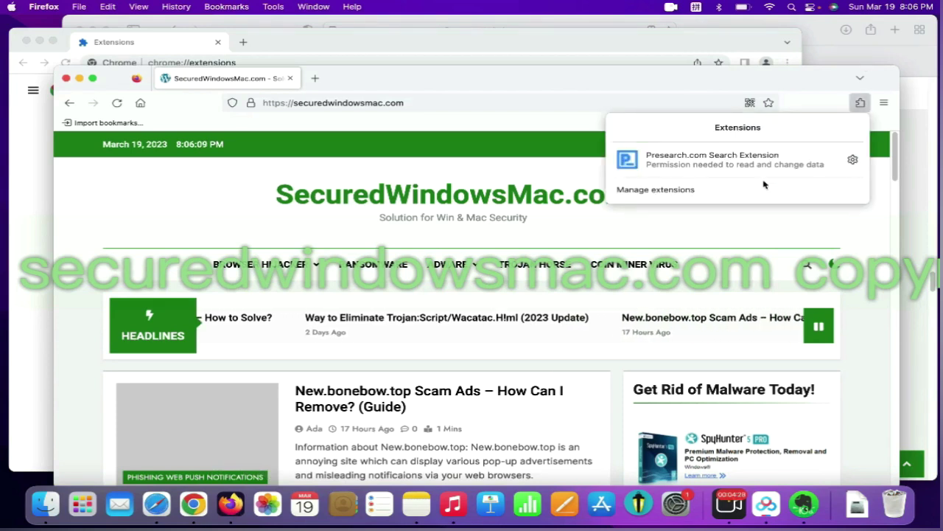
{"action": "left_click", "coordinate": [711, 190]}
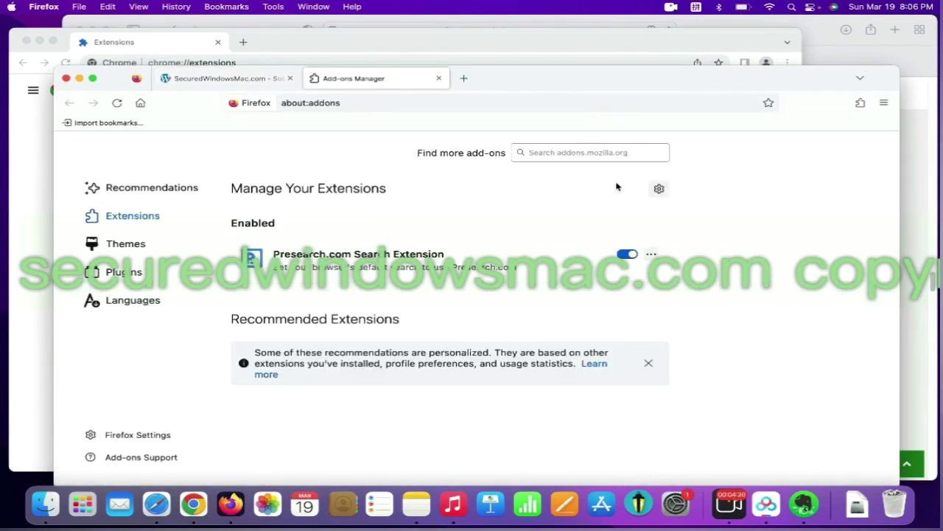
Check the Presearch.com extension's options, then open /Library/LaunchAgents/ in Finder with Go to Folder.
{"action": "left_click", "coordinate": [651, 254]}
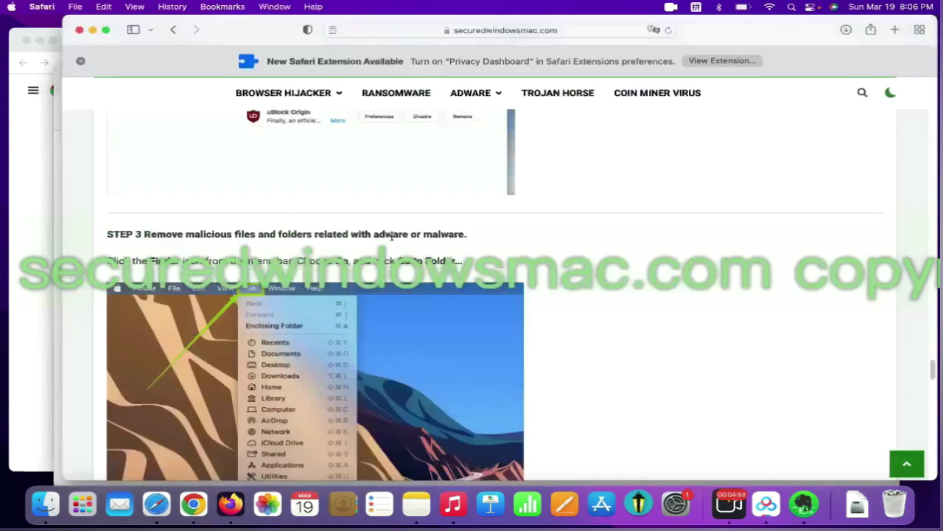
{"action": "left_click_drag", "start_coordinate": [257, 235], "coordinate": [182, 235]}
{"action": "left_click", "coordinate": [182, 235]}
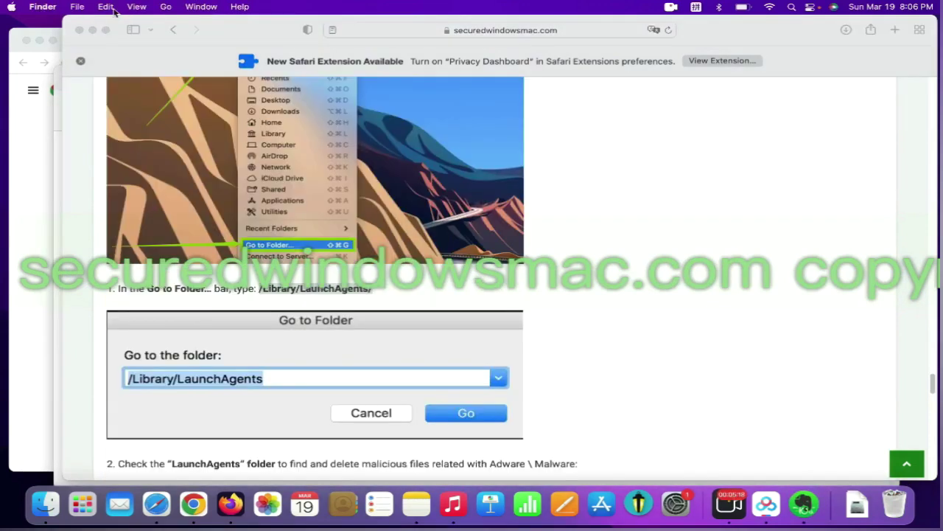
{"action": "left_click", "coordinate": [167, 7]}
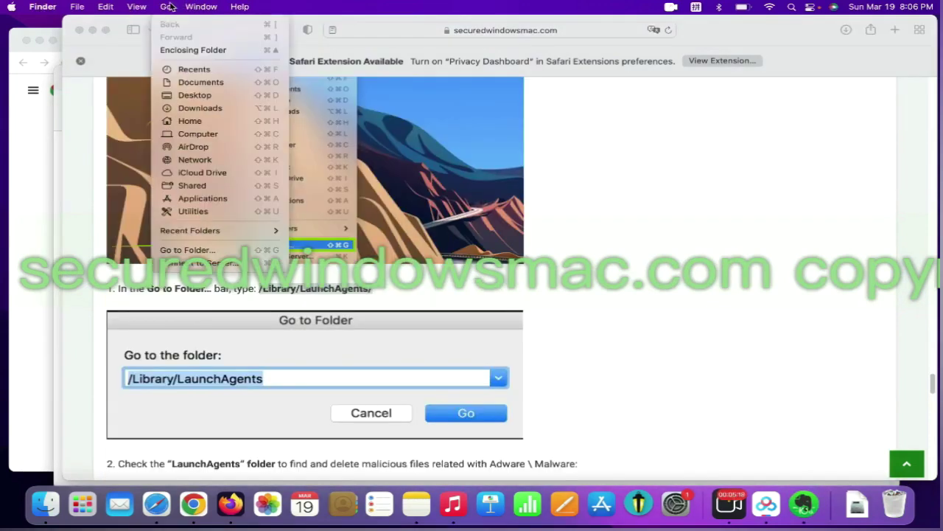
{"action": "left_click", "coordinate": [221, 251]}
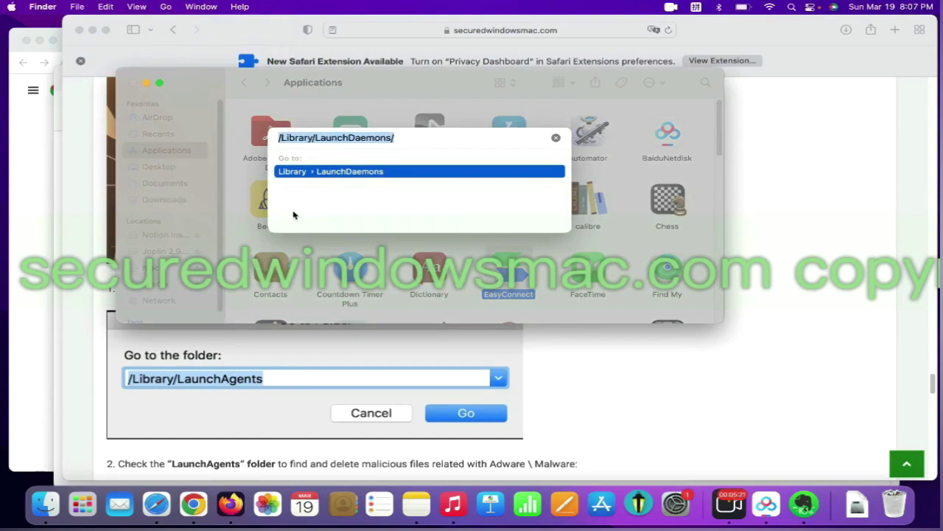
{"action": "type", "text": "/Library/LaunchAgents/"}
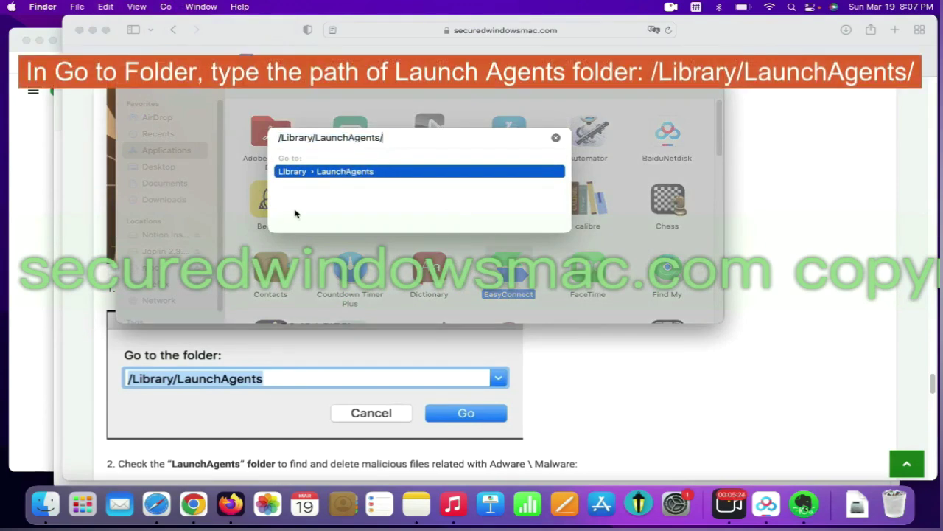
{"action": "key", "text": "Return"}
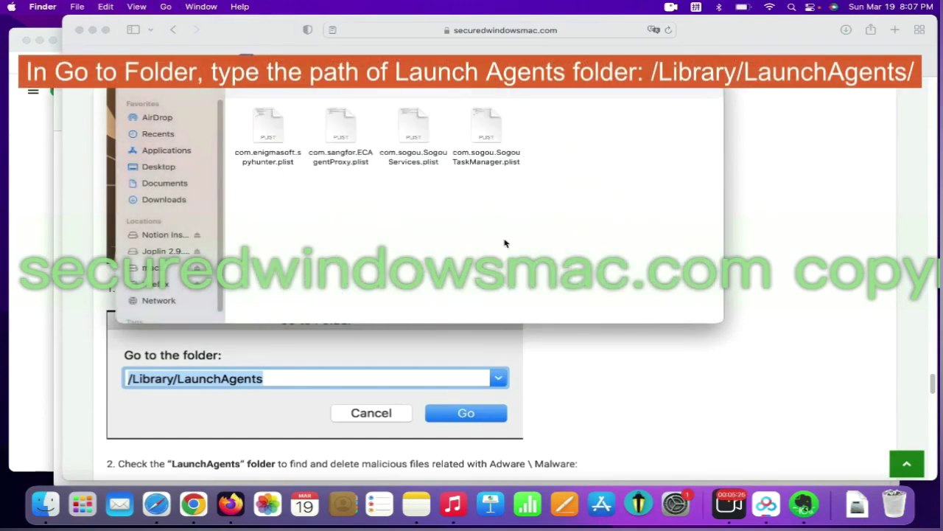
Trash com.enigmasoft.spyhunter.plist and return to the removal guide in Safari.
{"action": "right_click", "coordinate": [280, 144]}
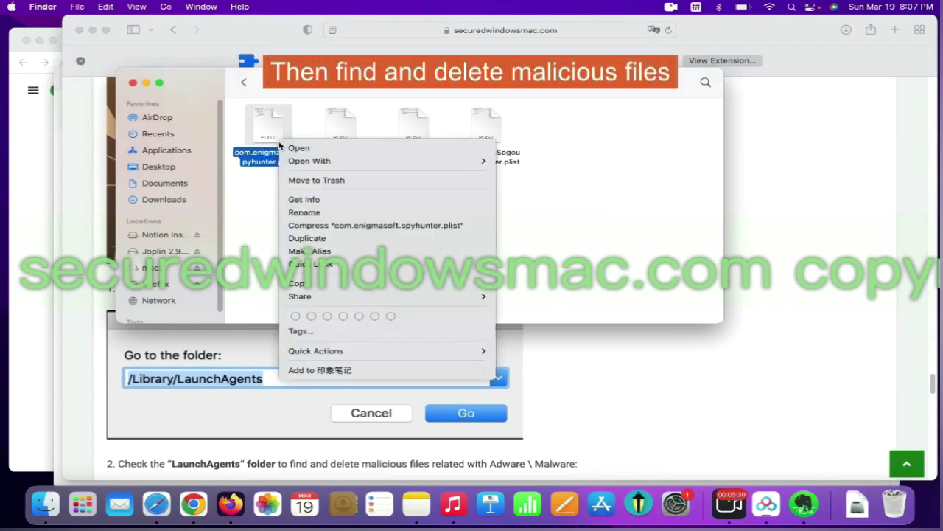
{"action": "left_click", "coordinate": [320, 180]}
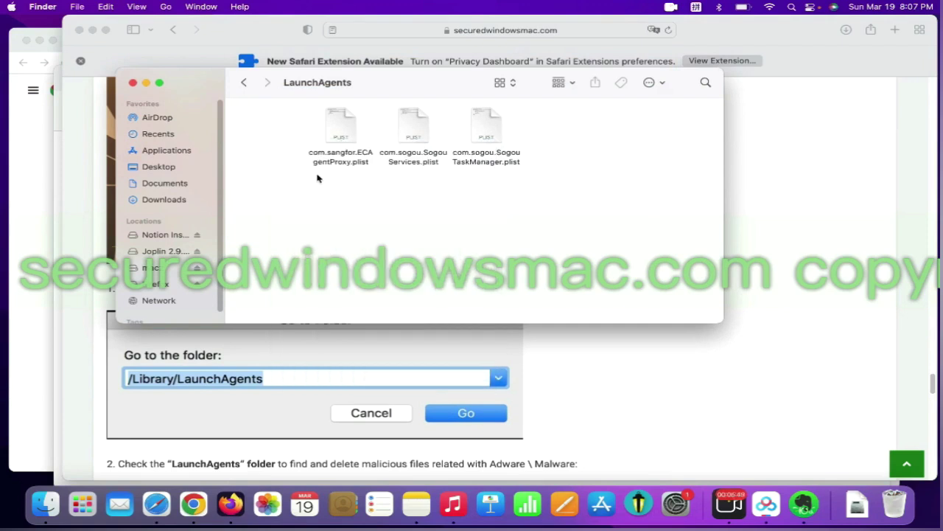
{"action": "left_click", "coordinate": [685, 367]}
Copy the ~/Library/Application Support/ path from step 3 and open it with Go to Folder.
{"action": "scroll", "coordinate": [787, 325], "scroll_direction": "down", "scroll_amount": 1}
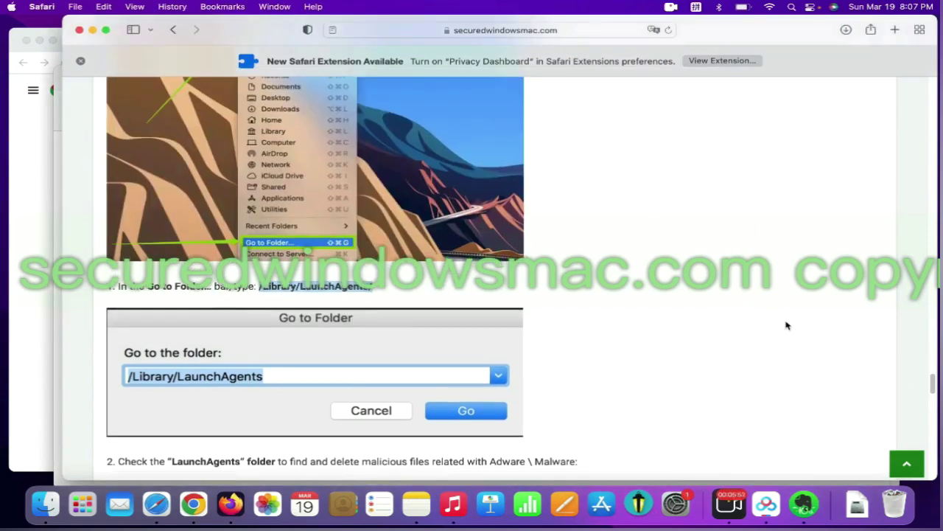
{"action": "scroll", "coordinate": [786, 325], "scroll_direction": "down", "scroll_amount": 10}
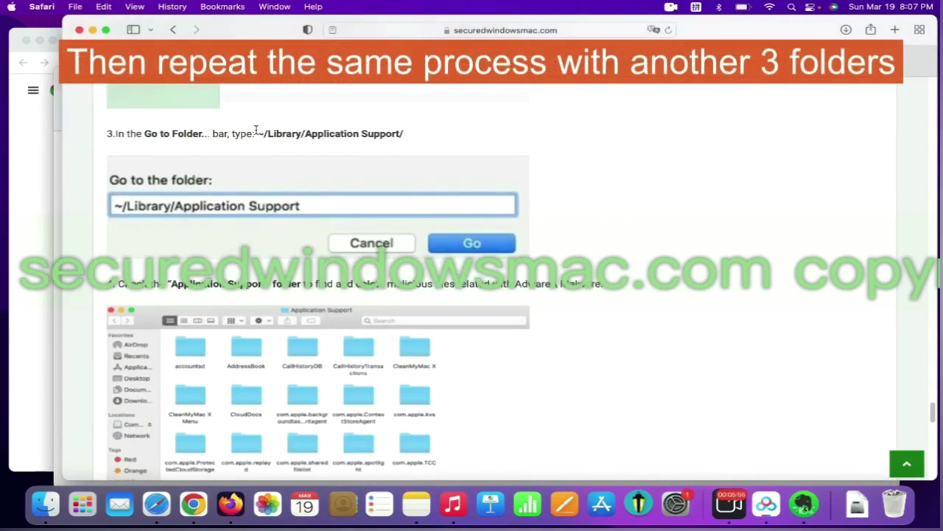
{"action": "left_click_drag", "start_coordinate": [255, 132], "coordinate": [430, 140]}
{"action": "key", "text": "super+c"}
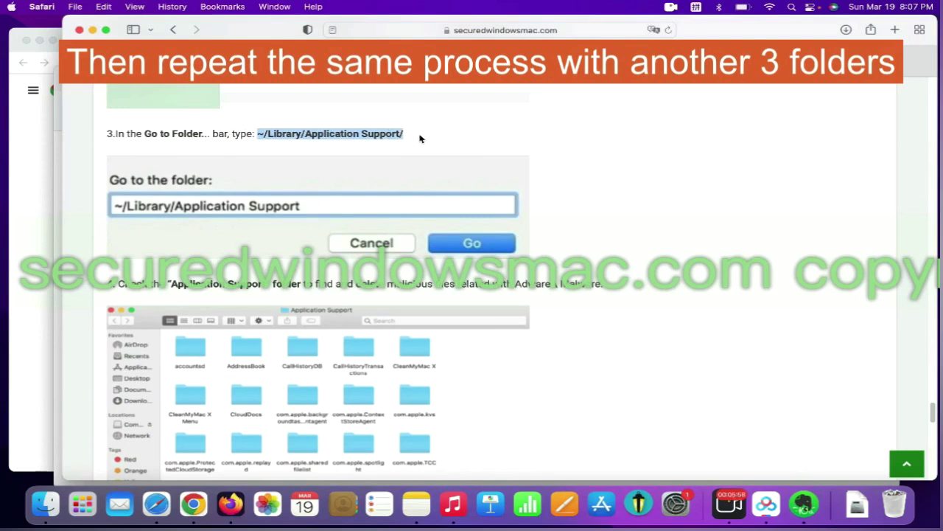
{"action": "left_click", "coordinate": [166, 6]}
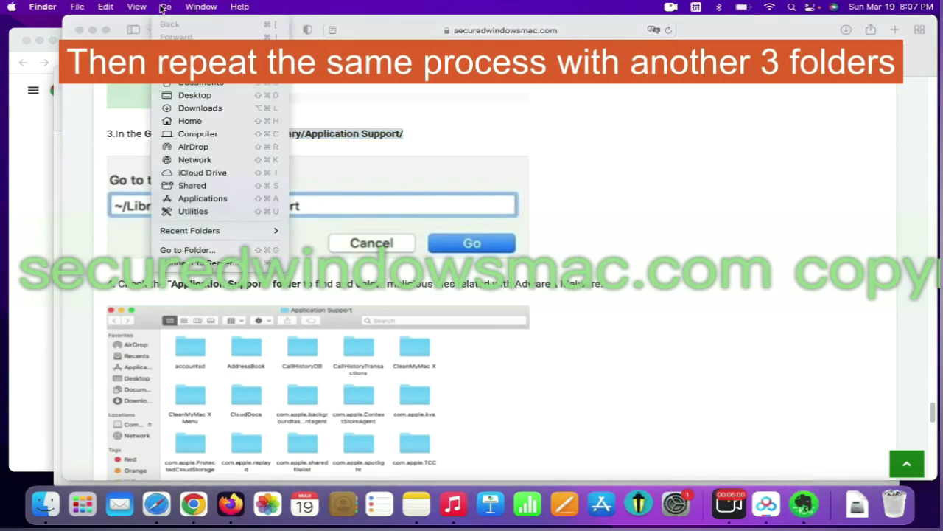
{"action": "left_click", "coordinate": [220, 253]}
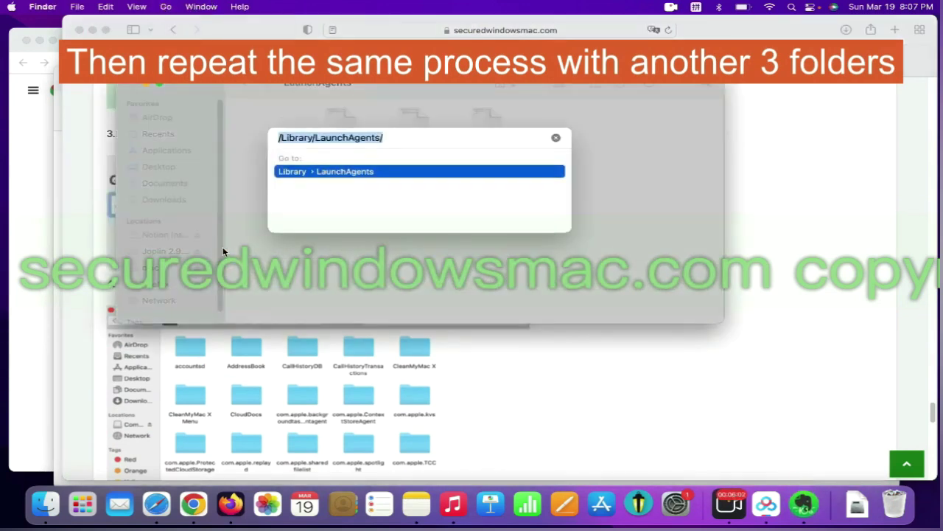
{"action": "key", "text": "super+v"}
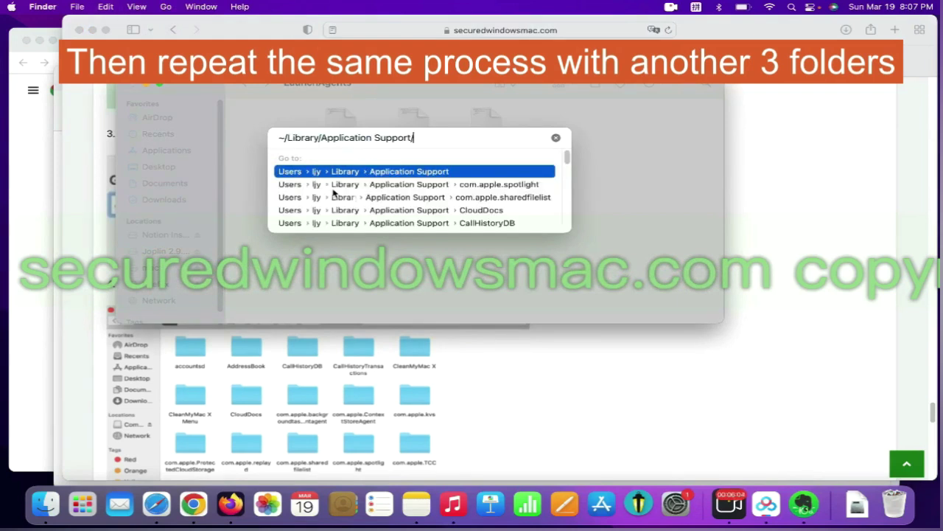
{"action": "key", "text": "Return"}
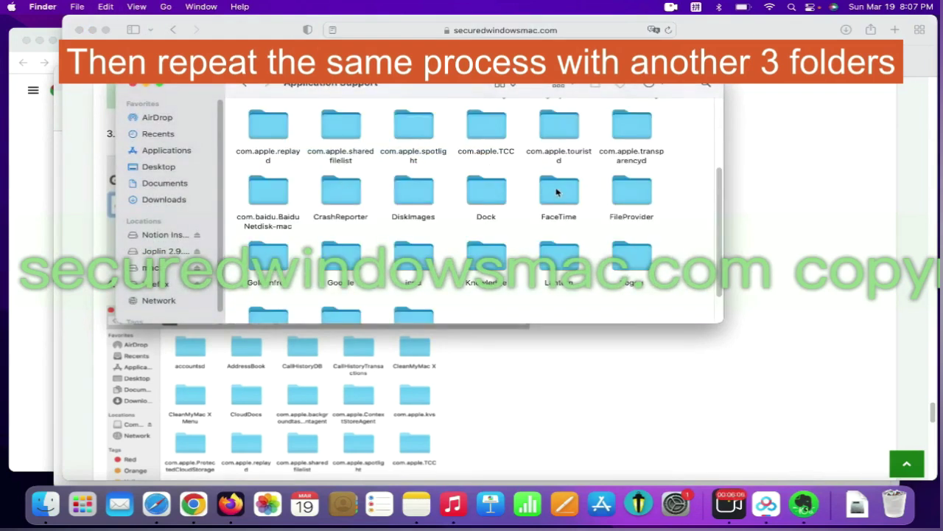
Move the Goldenfrog folder to the Trash.
{"action": "scroll", "coordinate": [707, 214], "scroll_direction": "down", "scroll_amount": 1}
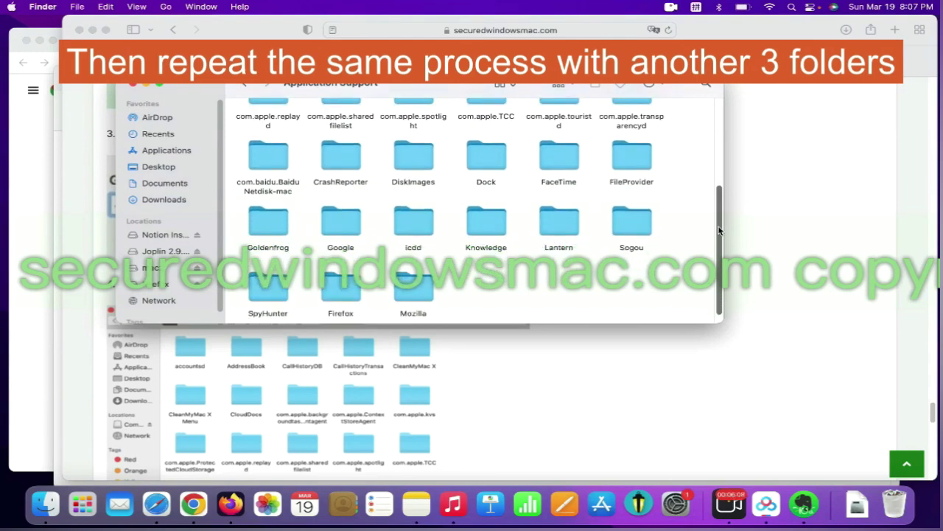
{"action": "scroll", "coordinate": [714, 211], "scroll_direction": "up", "scroll_amount": 1}
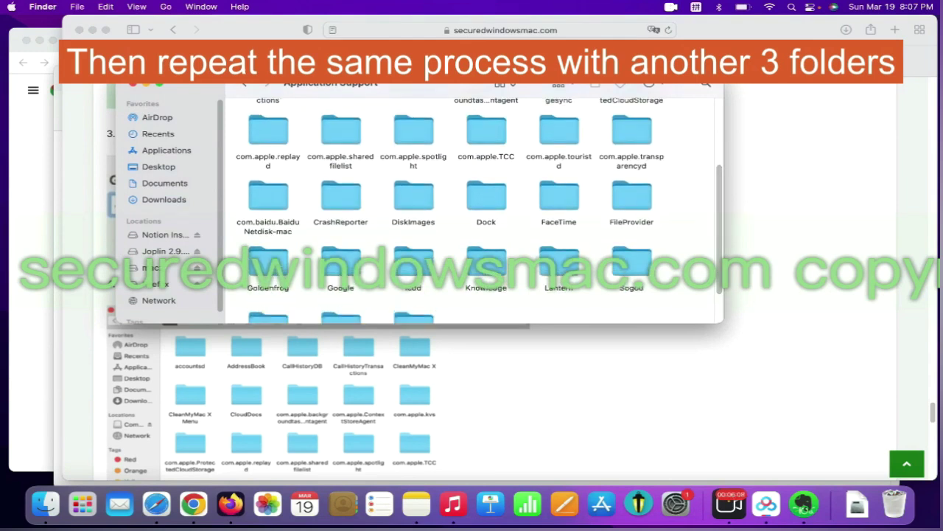
{"action": "right_click", "coordinate": [274, 265]}
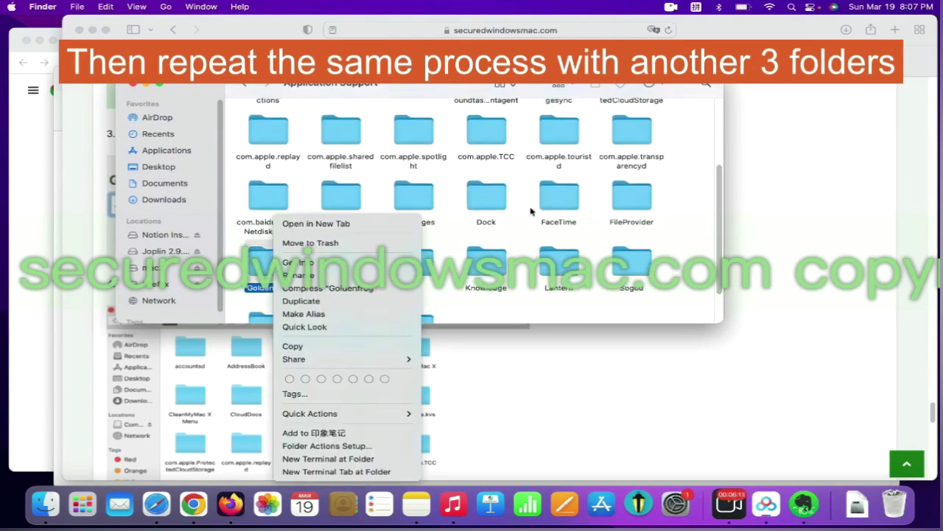
{"action": "left_click", "coordinate": [898, 173]}
Copy the ~/Library/LaunchAgents/ path from step 5 of the guide.
{"action": "scroll", "coordinate": [605, 301], "scroll_direction": "down", "scroll_amount": 1}
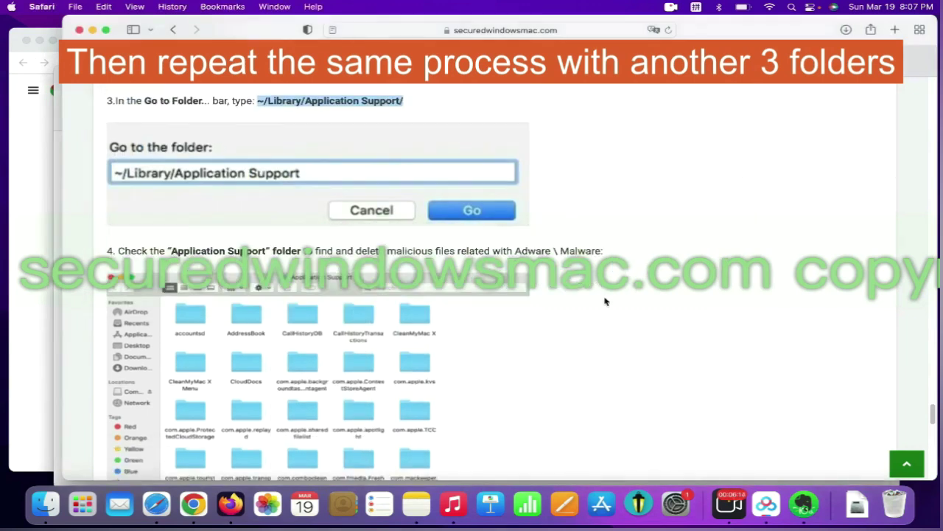
{"action": "scroll", "coordinate": [605, 301], "scroll_direction": "down", "scroll_amount": 7}
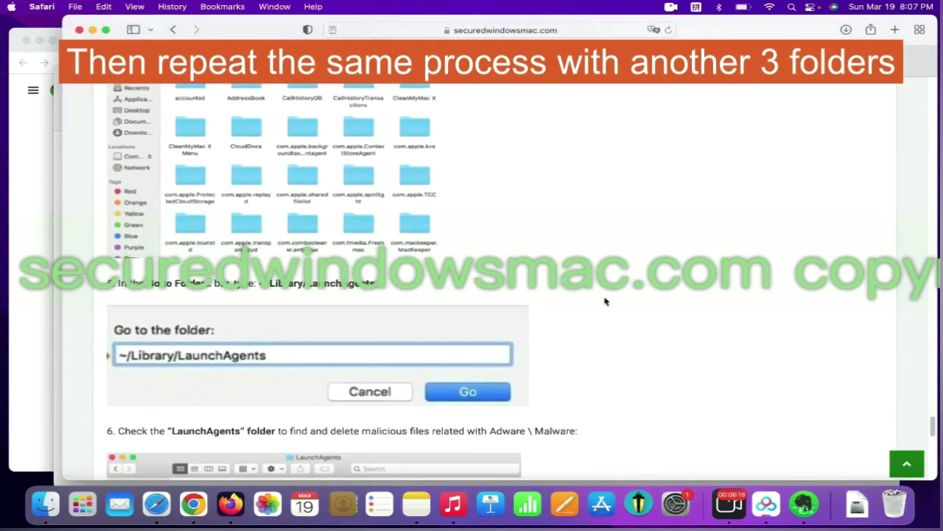
{"action": "left_click_drag", "start_coordinate": [258, 287], "coordinate": [434, 288]}
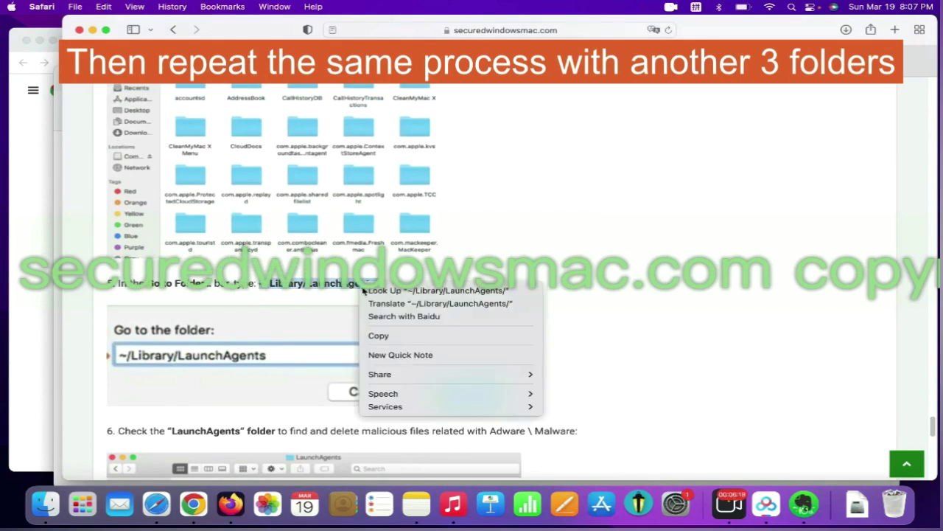
{"action": "left_click", "coordinate": [398, 335]}
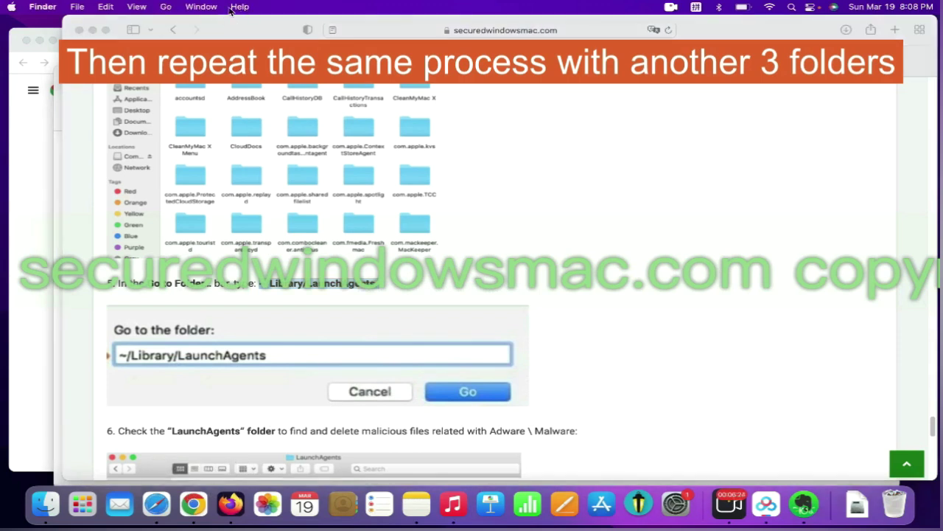
Go to ~/Library/LaunchAgents in Finder and bring up org.getlantern.plist's context menu to trash it.
{"action": "left_click", "coordinate": [166, 6]}
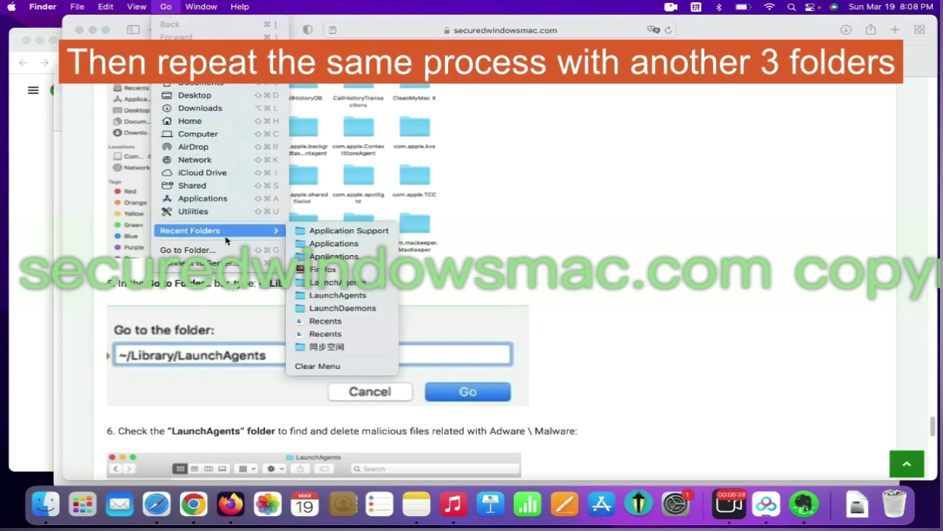
{"action": "left_click", "coordinate": [192, 250]}
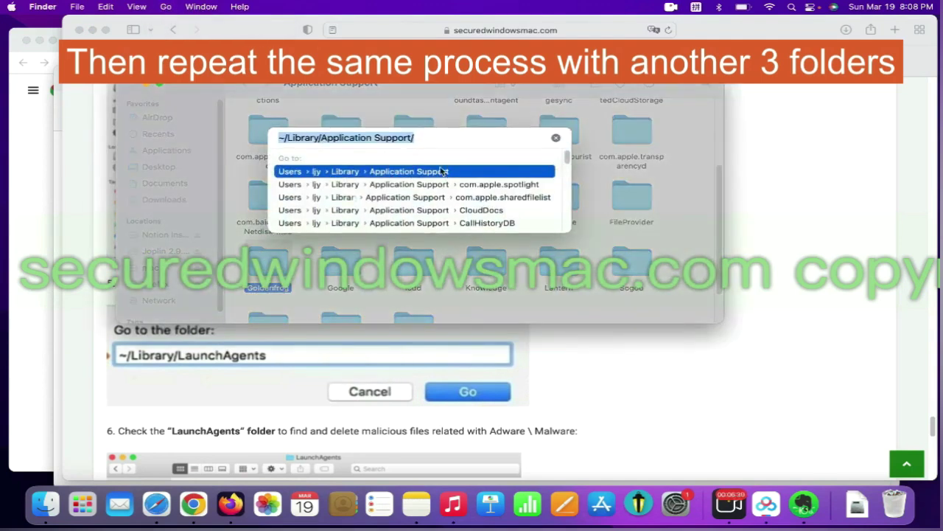
{"action": "key", "text": "super+v"}
{"action": "key", "text": "Return"}
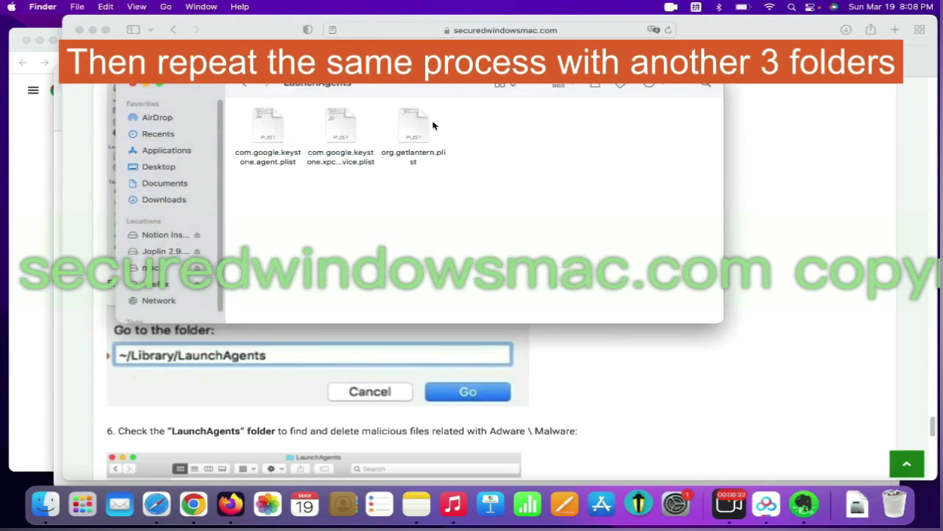
{"action": "right_click", "coordinate": [396, 154]}
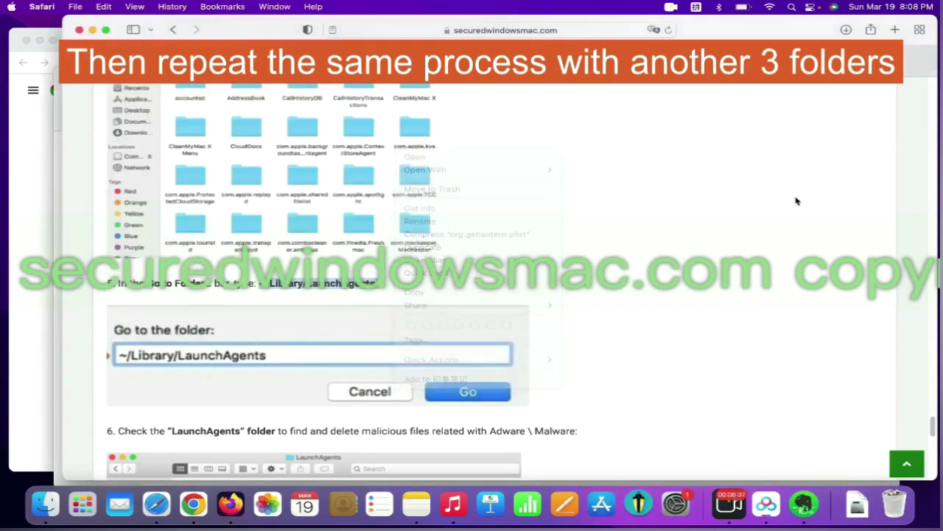
Copy the /Library/LaunchDaemons/ path from step 7 of the guide.
{"action": "scroll", "coordinate": [634, 348], "scroll_direction": "down", "scroll_amount": 5}
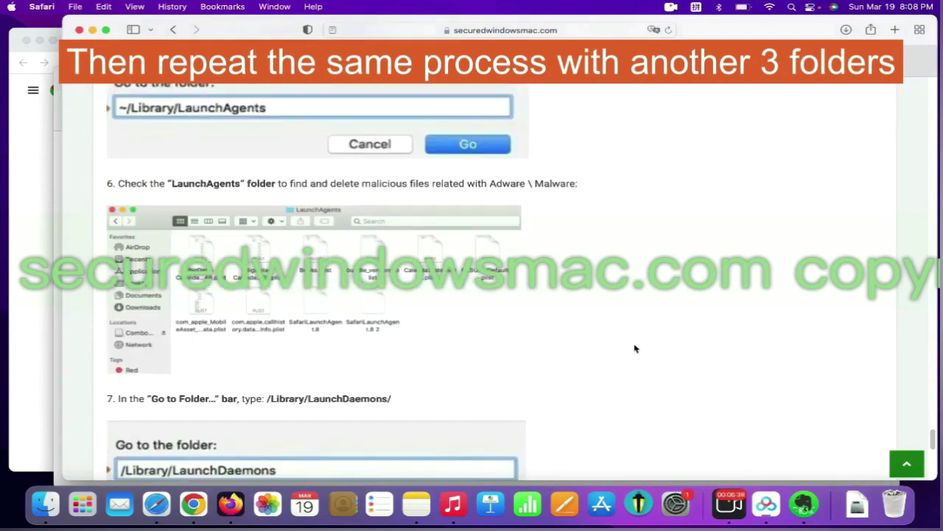
{"action": "scroll", "coordinate": [634, 348], "scroll_direction": "down", "scroll_amount": 1}
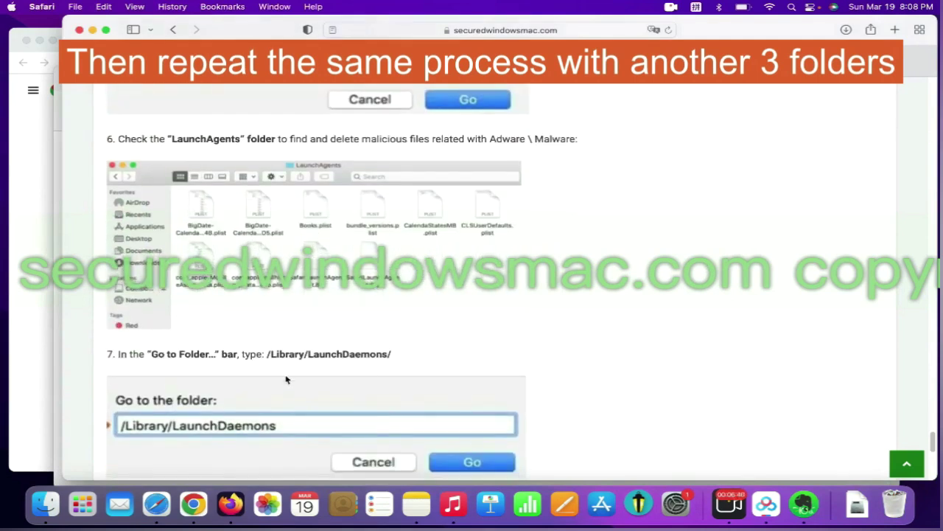
{"action": "left_click_drag", "start_coordinate": [268, 355], "coordinate": [406, 355]}
{"action": "right_click", "coordinate": [382, 353]}
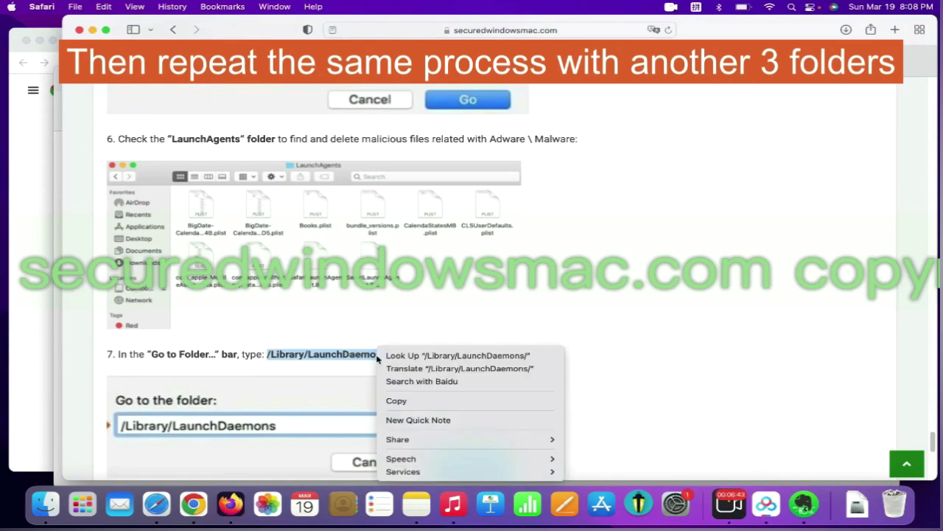
{"action": "left_click", "coordinate": [415, 401]}
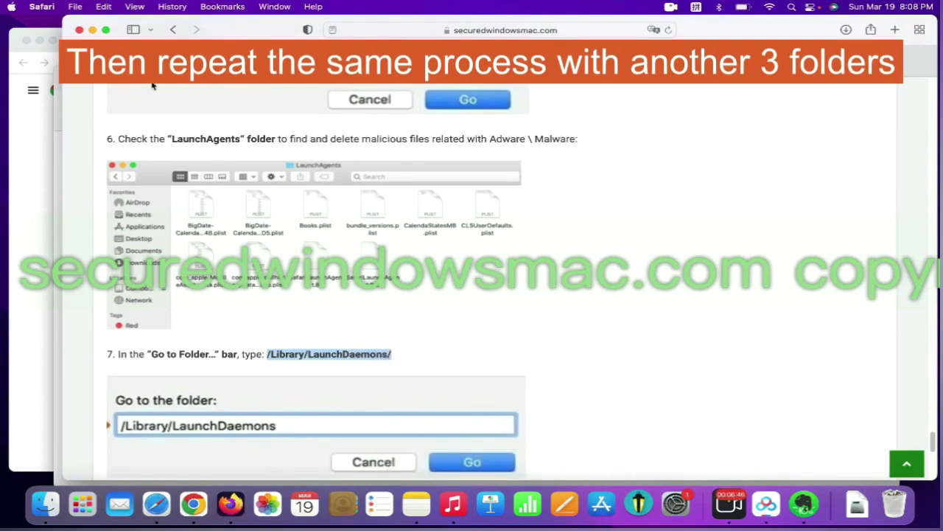
Go to /Library/LaunchDaemons in Finder and bring up vyprvpnservice.plist's context menu to trash it.
{"action": "left_click", "coordinate": [22, 479]}
{"action": "left_click", "coordinate": [166, 7]}
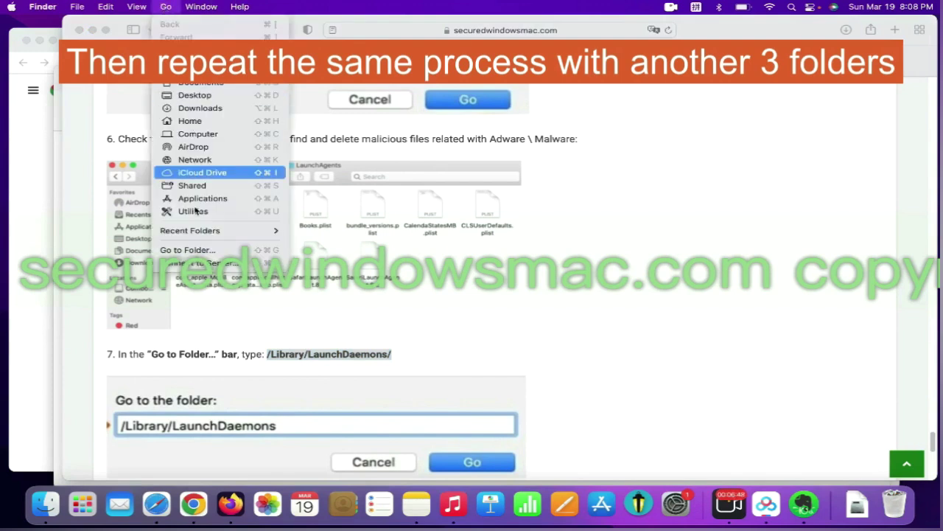
{"action": "left_click", "coordinate": [216, 250]}
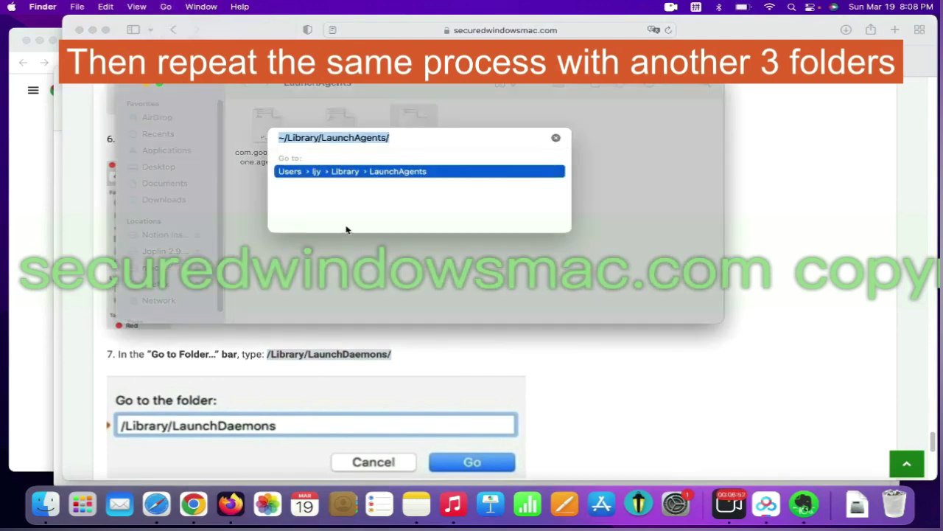
{"action": "key", "text": "super+v"}
{"action": "key", "text": "Return"}
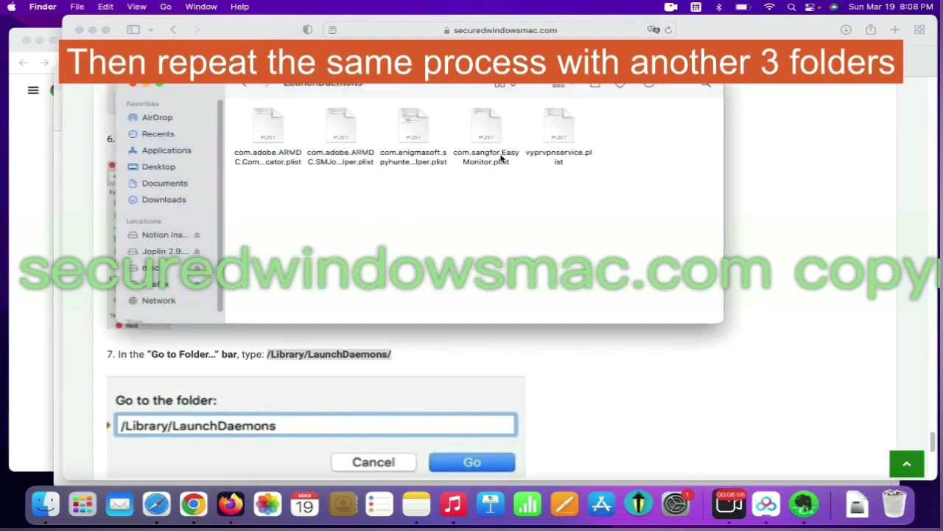
{"action": "right_click", "coordinate": [566, 133]}
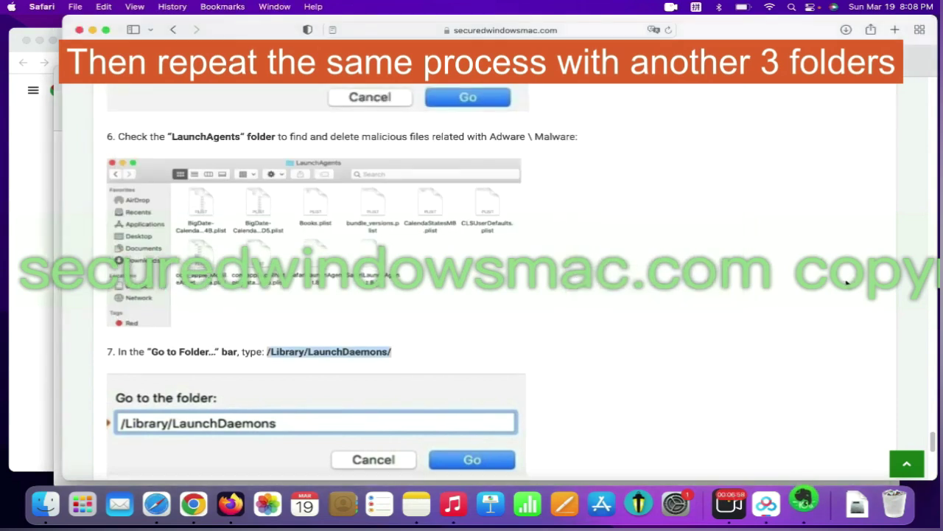
Scroll to step 8 and start the SpyHunter for Mac OS free-trial download.
{"action": "scroll", "coordinate": [839, 288], "scroll_direction": "down", "scroll_amount": 8}
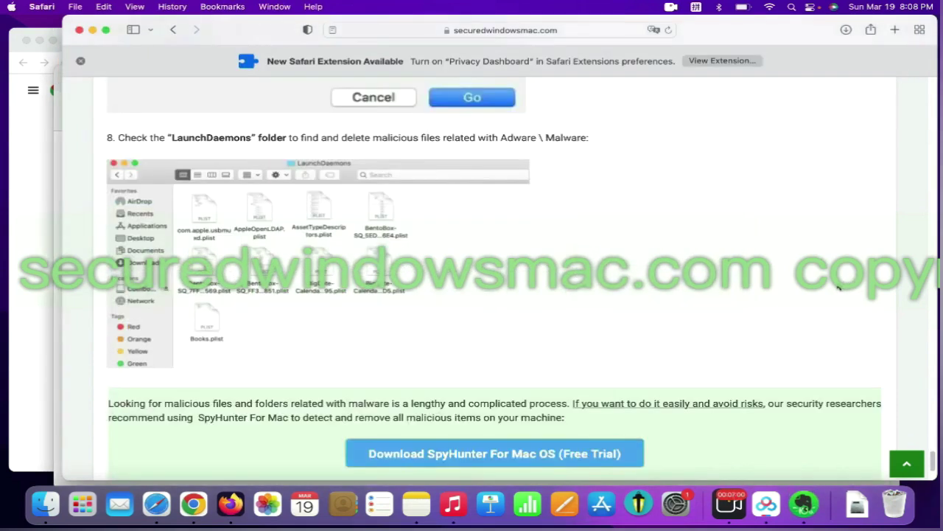
{"action": "scroll", "coordinate": [839, 287], "scroll_direction": "down", "scroll_amount": 1}
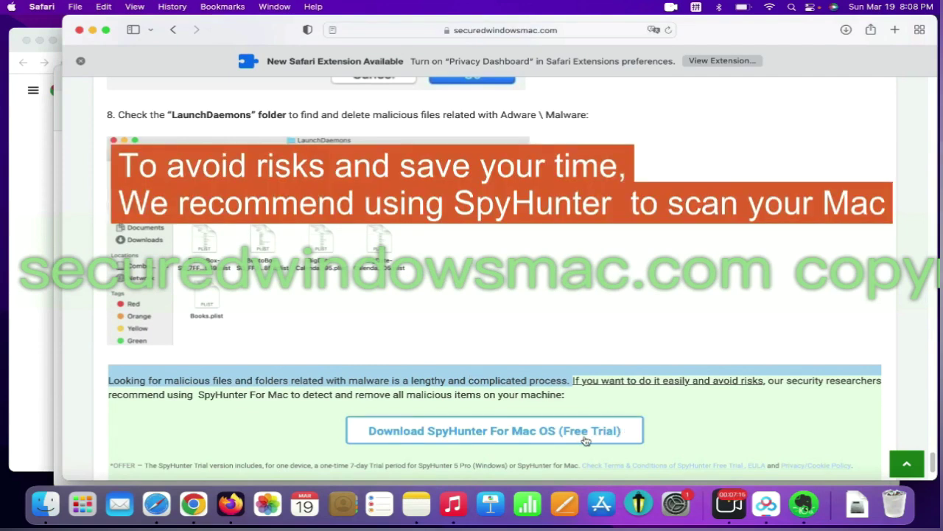
{"action": "left_click", "coordinate": [586, 440]}
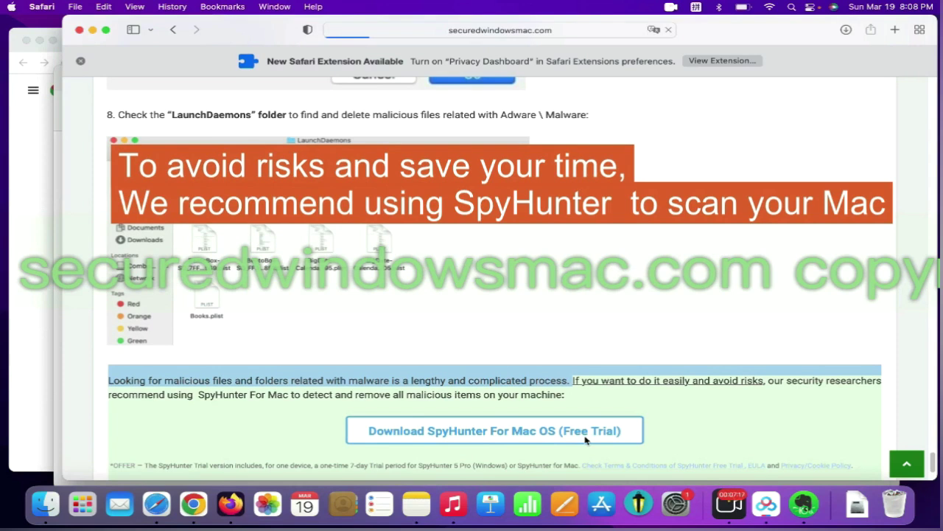